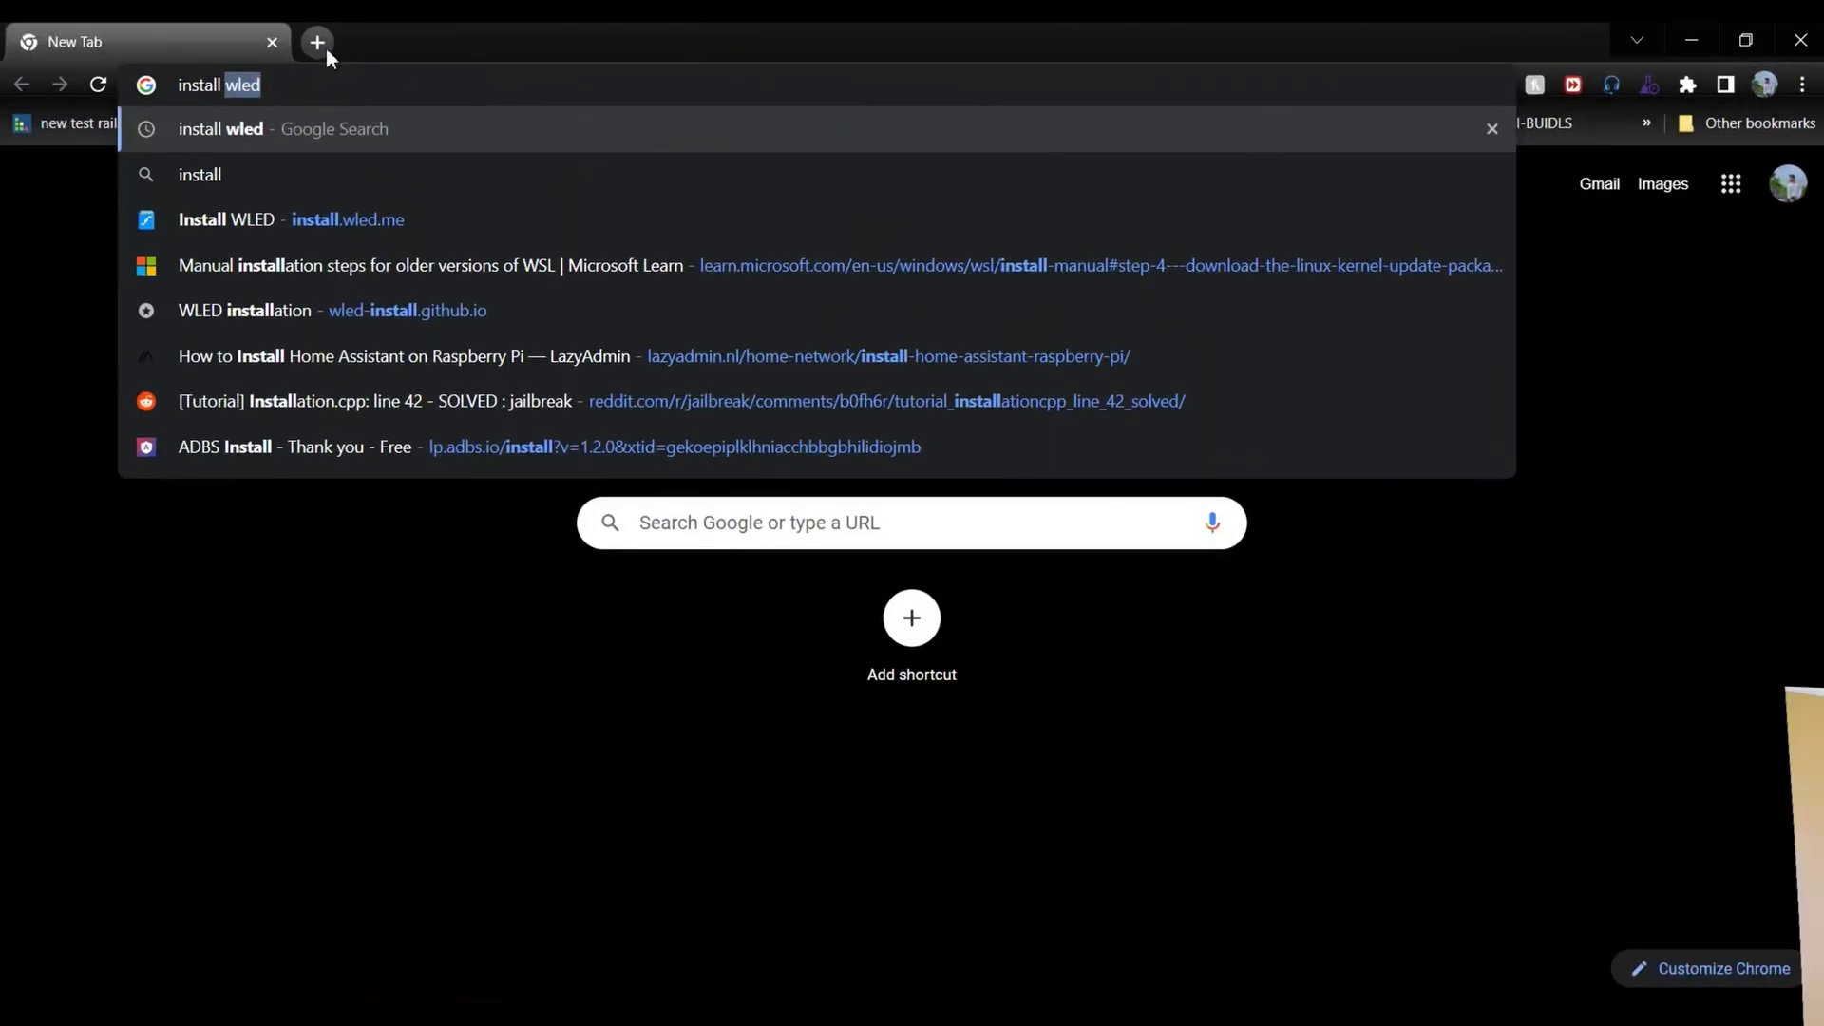
Search the web for 'install wled' and open the install.wled.me installer result
{"action": "key", "text": "Return"}
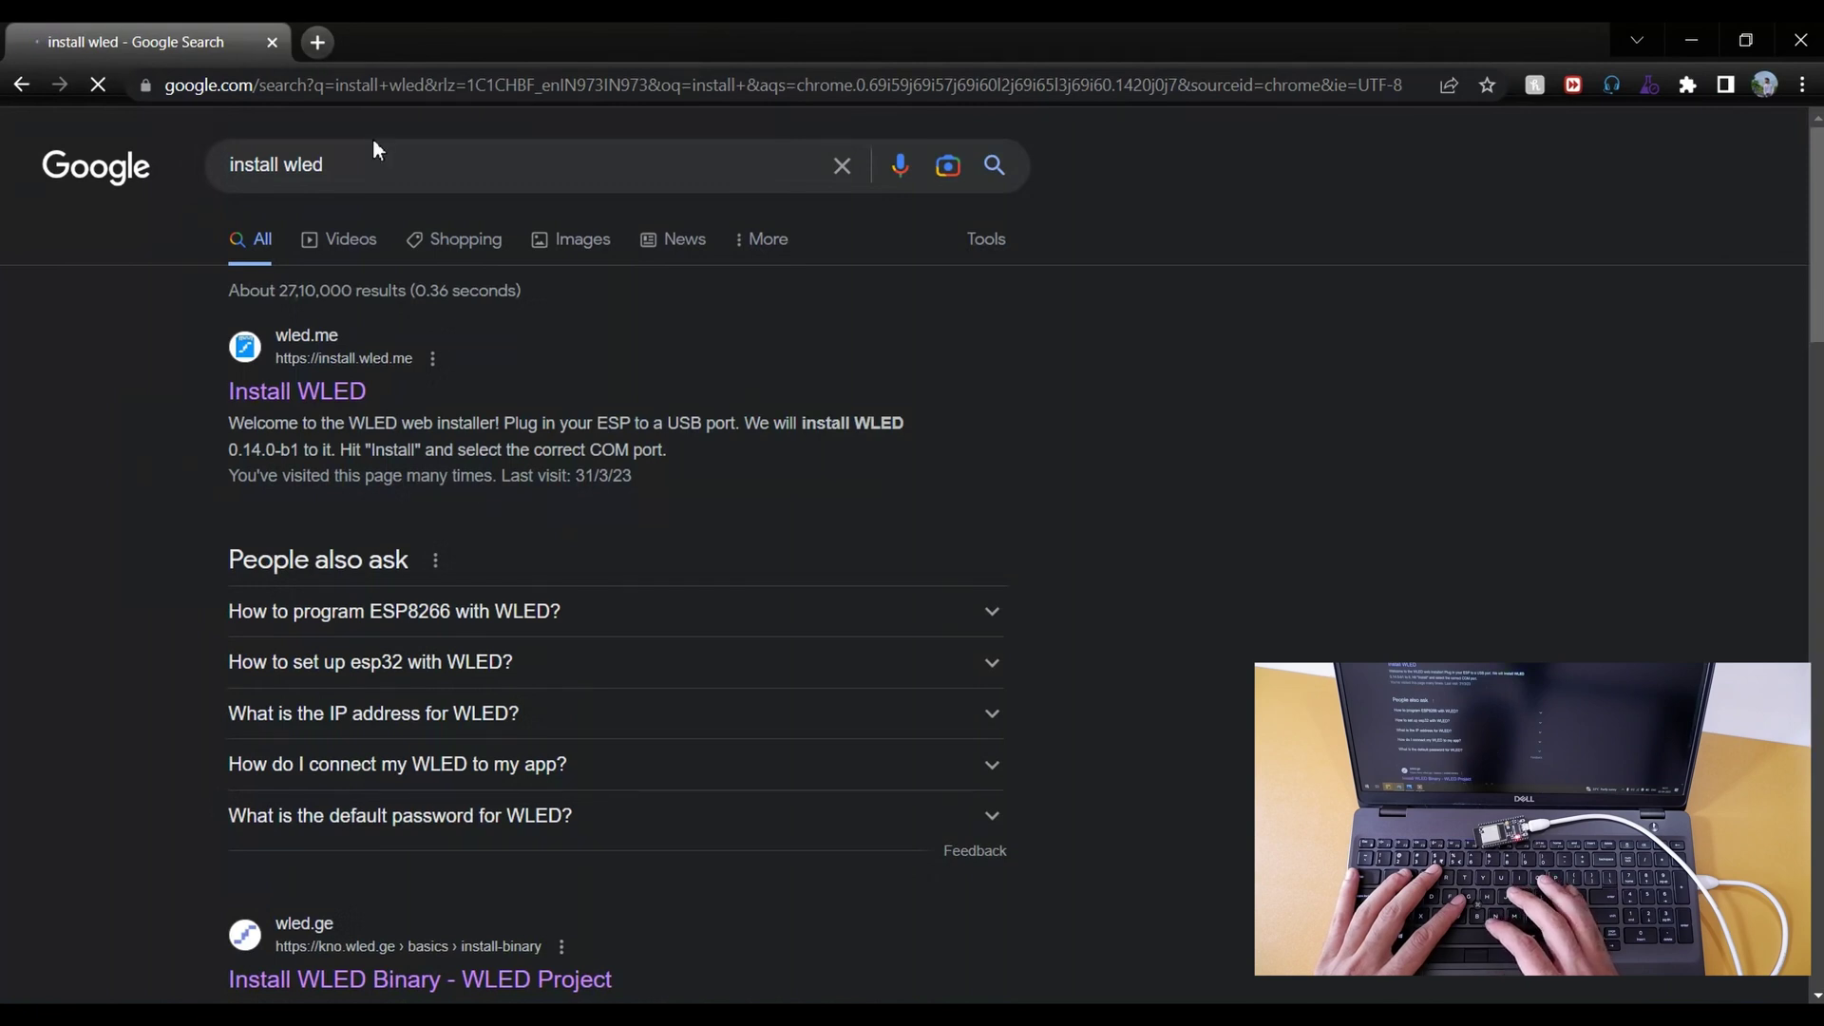
{"action": "left_click", "coordinate": [304, 399]}
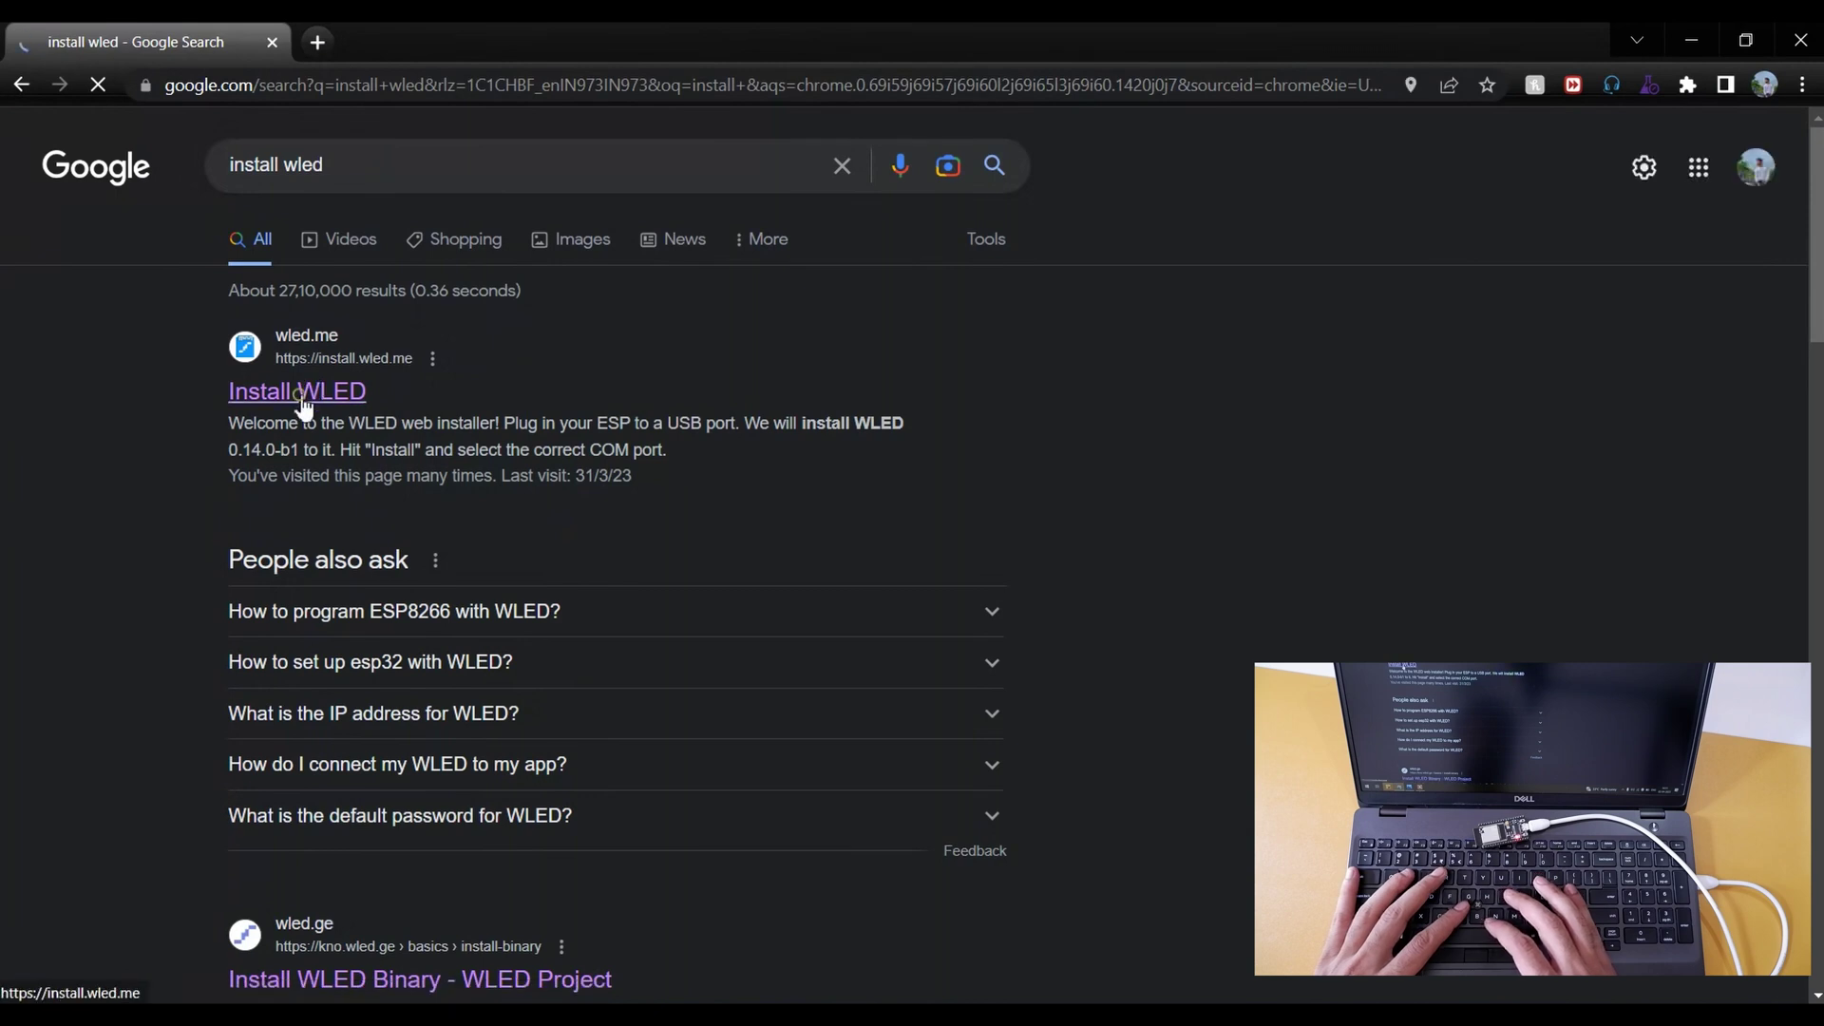
On the WLED web installer, select the Sound Reactive 0.13.3 firmware version
{"action": "left_click", "coordinate": [300, 397]}
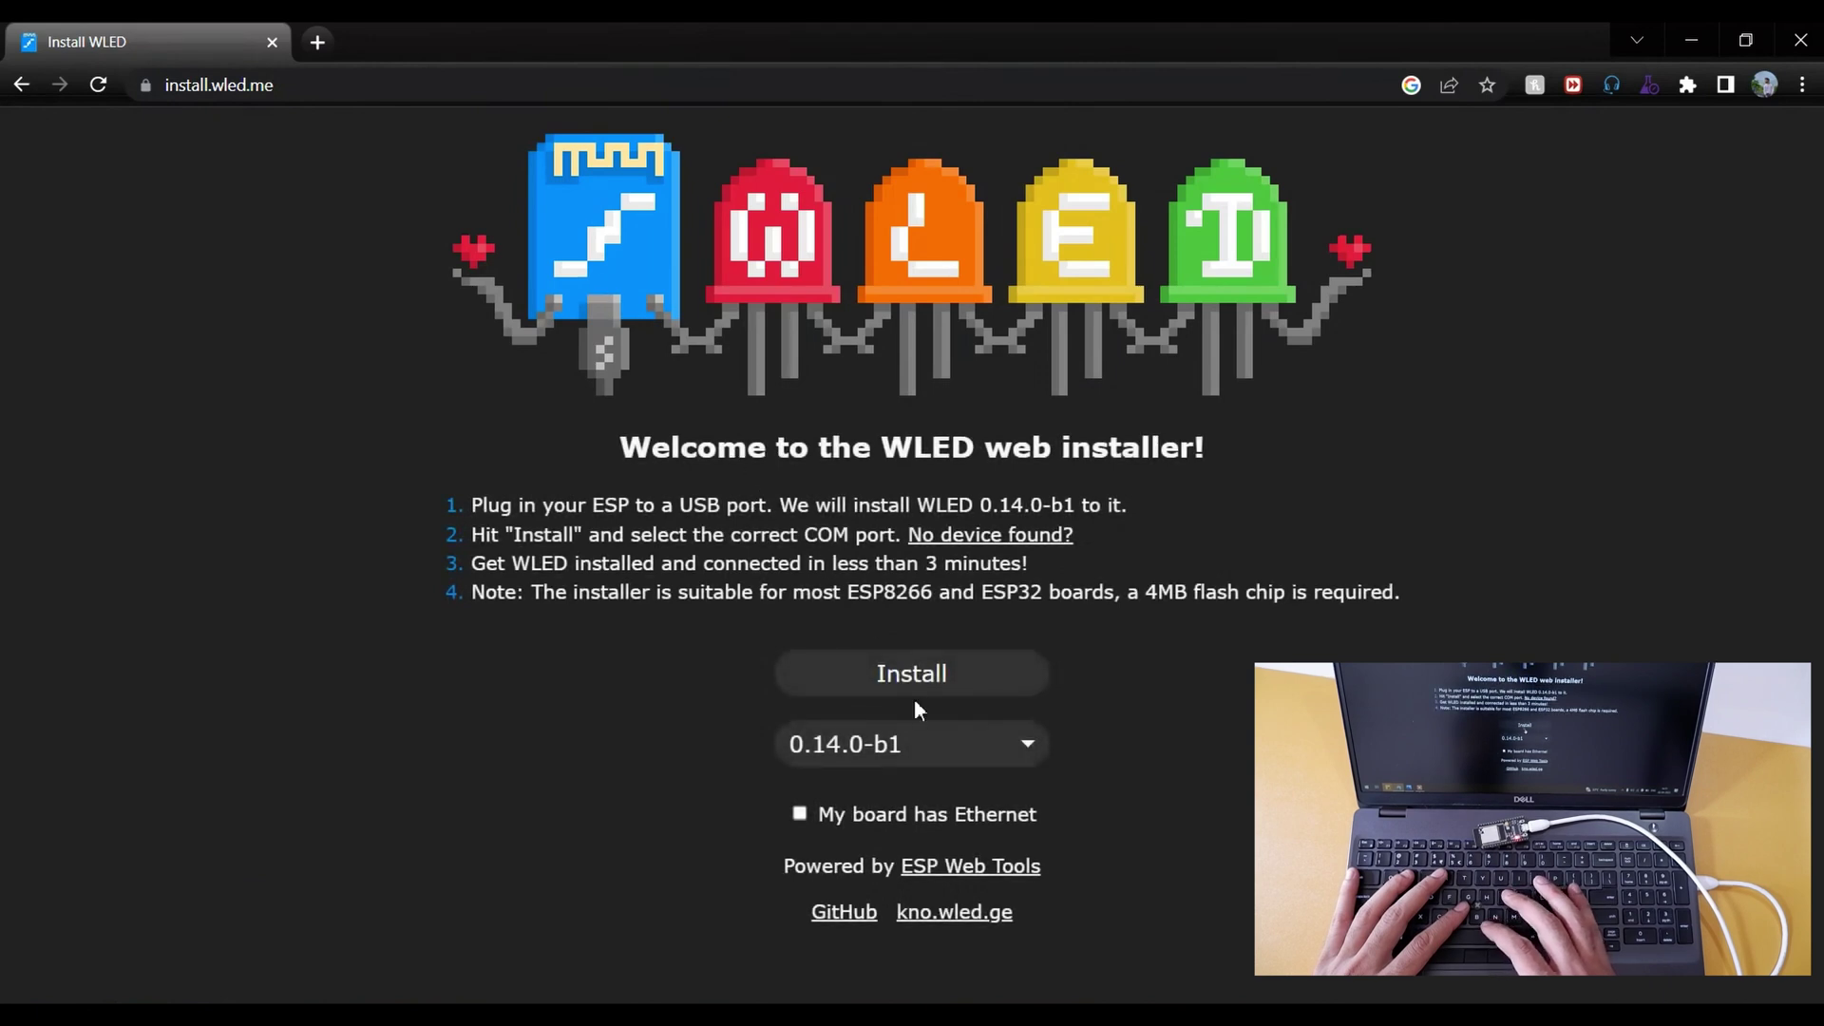
{"action": "left_click", "coordinate": [1002, 763]}
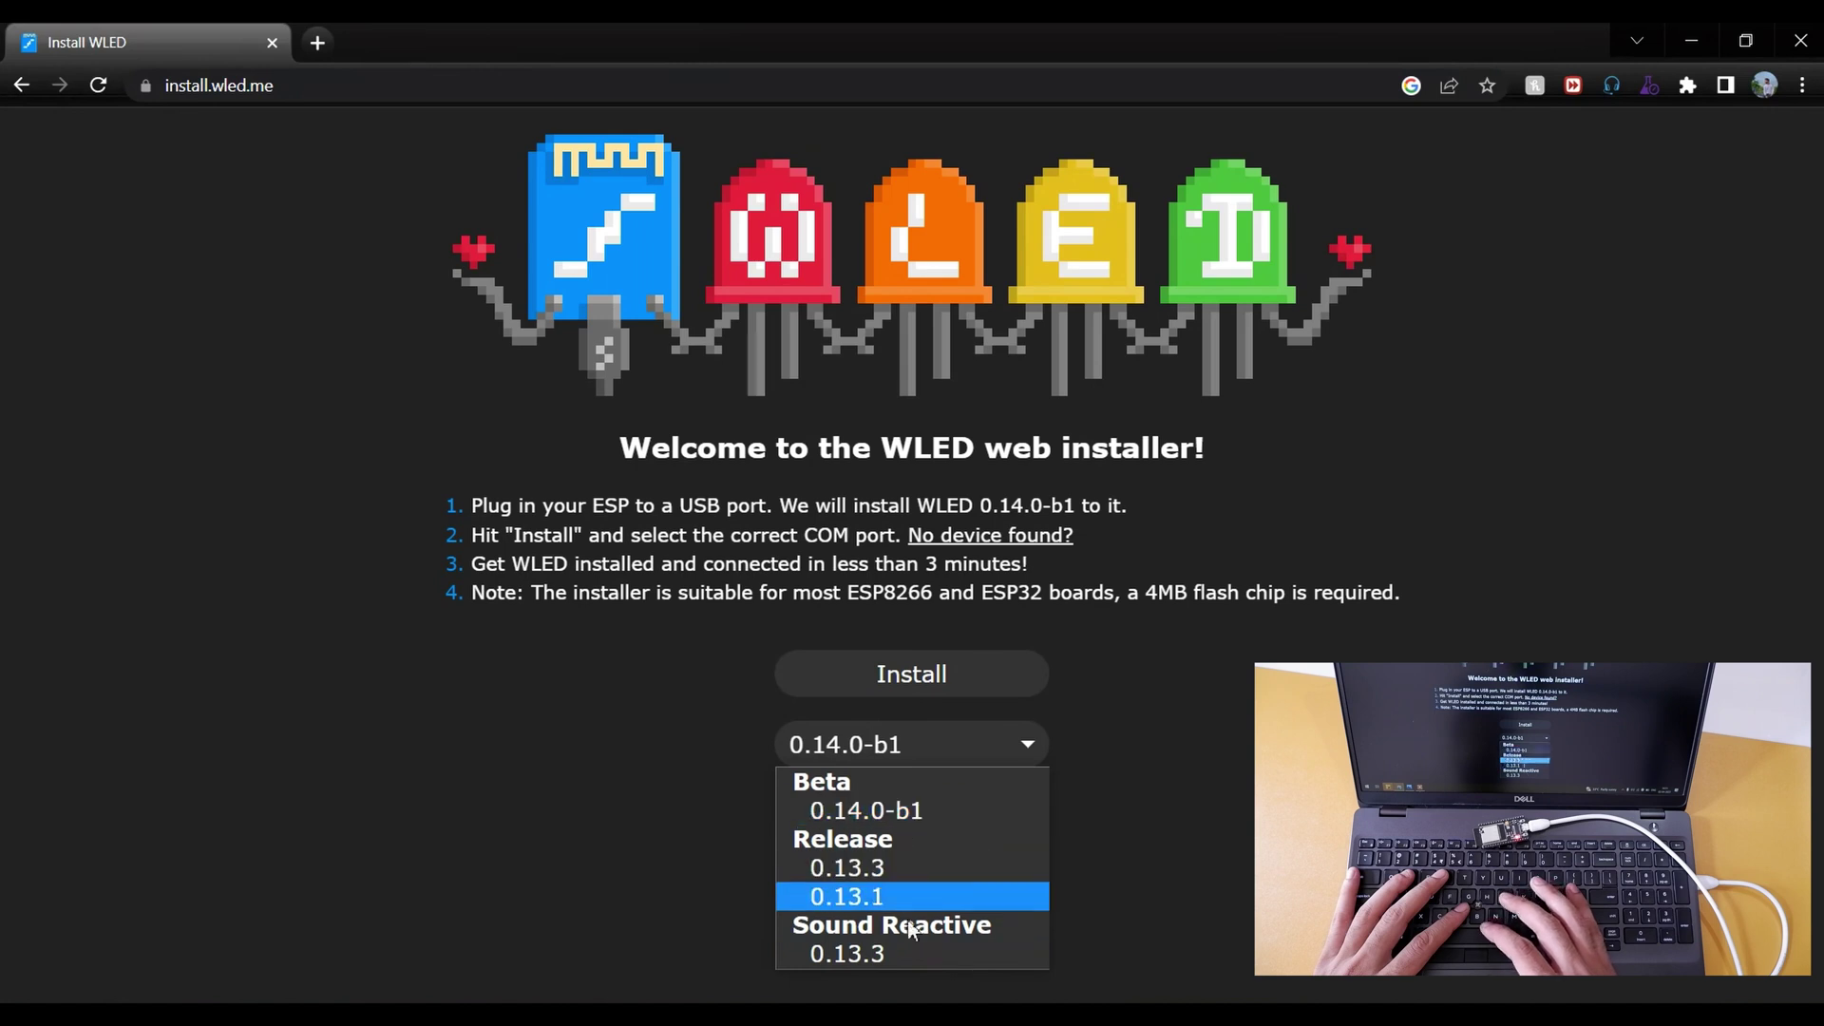
{"action": "left_click", "coordinate": [938, 950]}
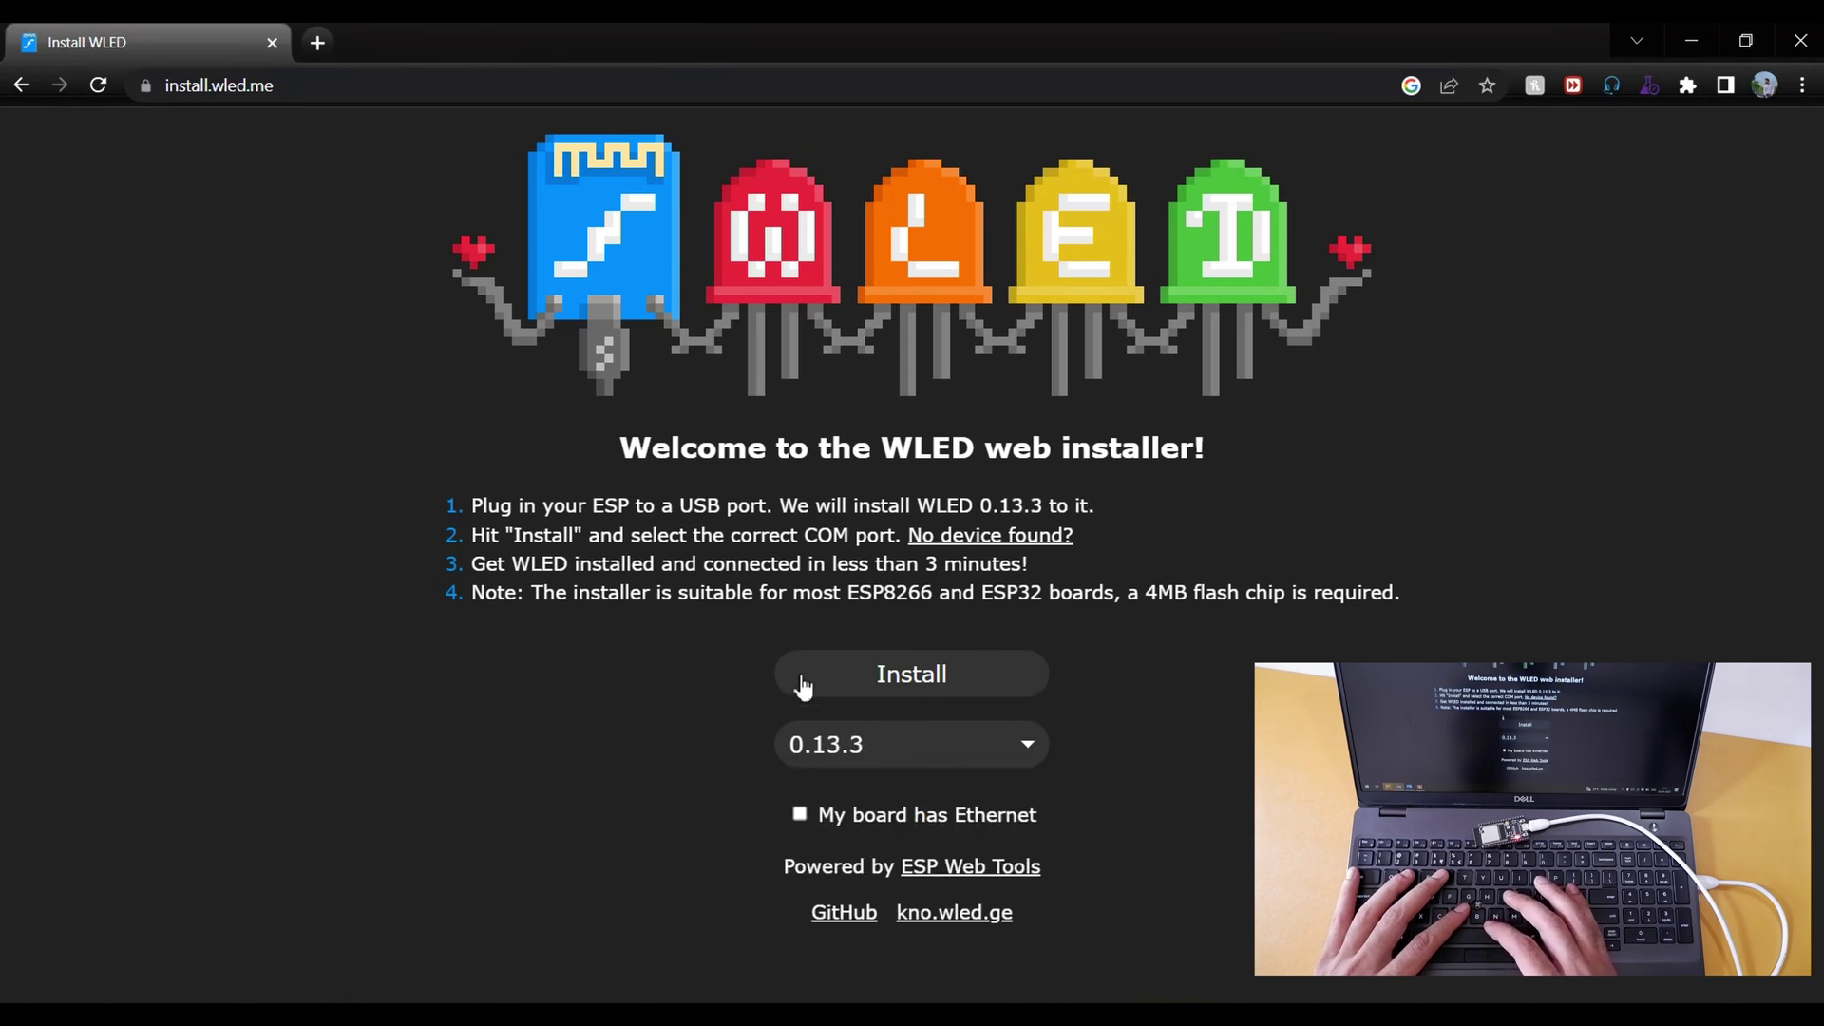
Flash WLED SoundReactive 0.13.3 onto the ESP32 via USB Serial (COM6), confirming the erase
{"action": "left_click", "coordinate": [869, 684]}
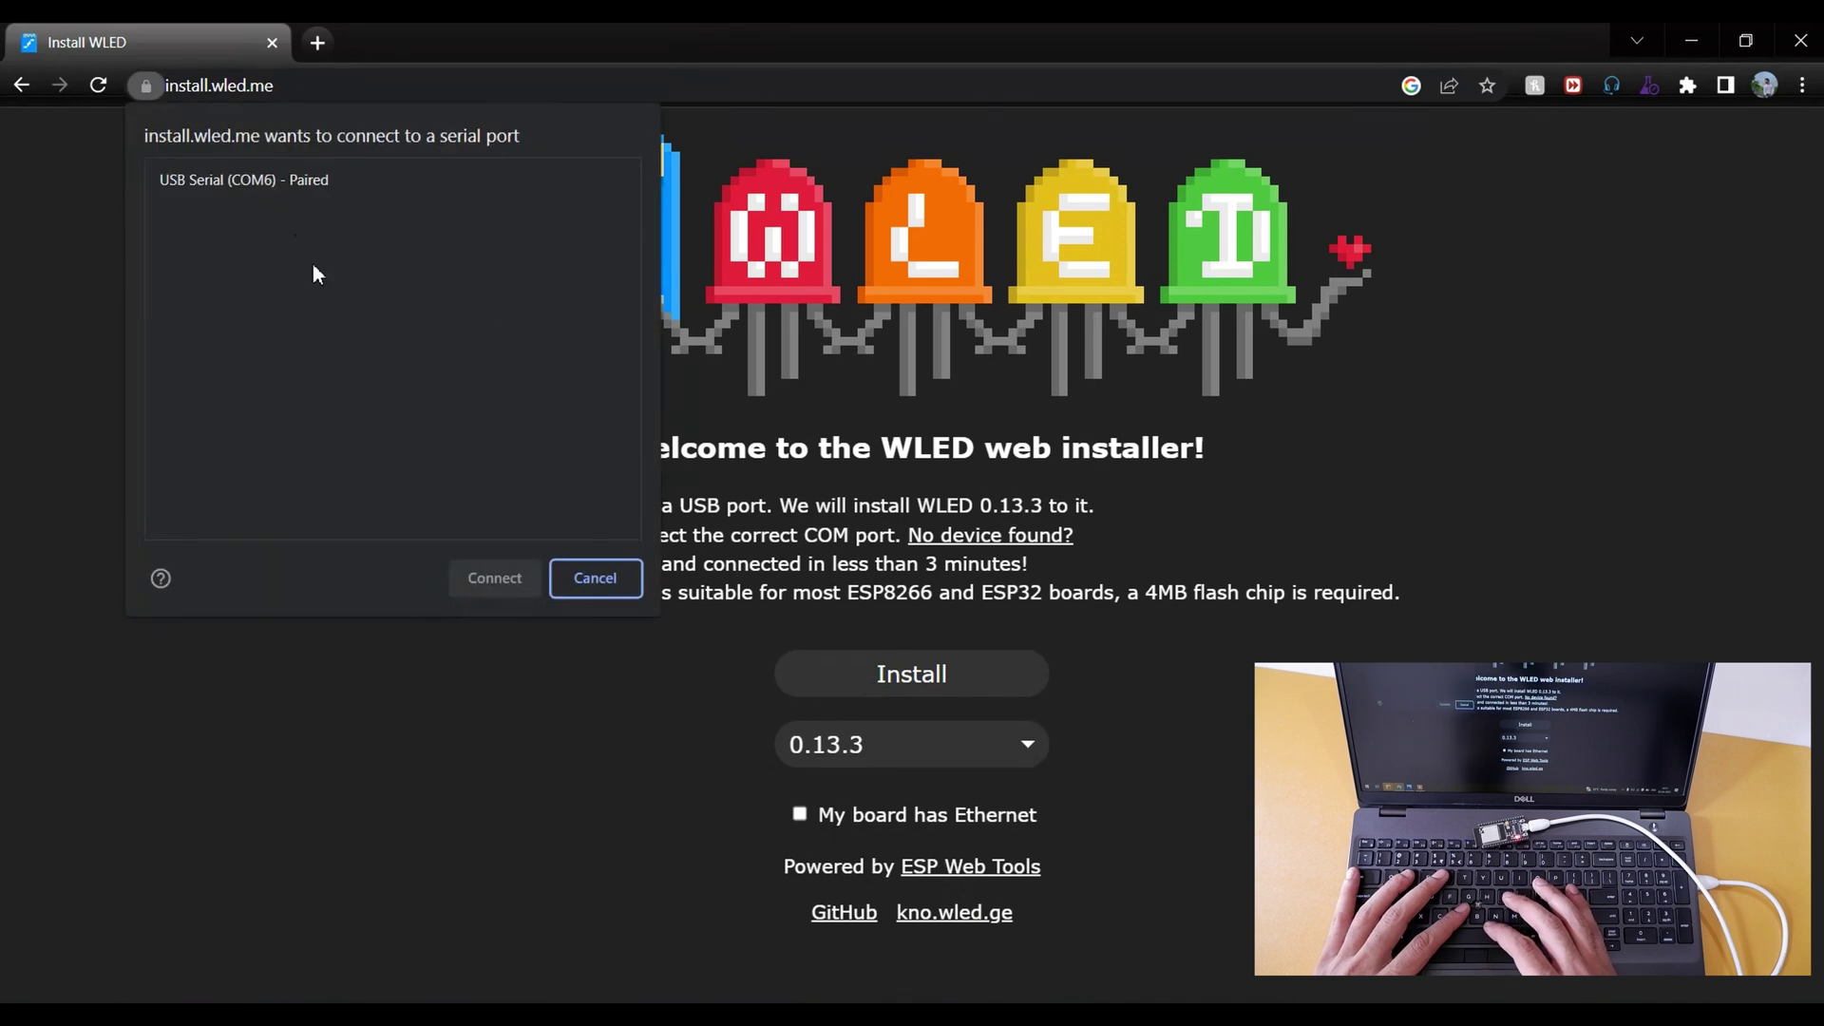
{"action": "left_click", "coordinate": [259, 186]}
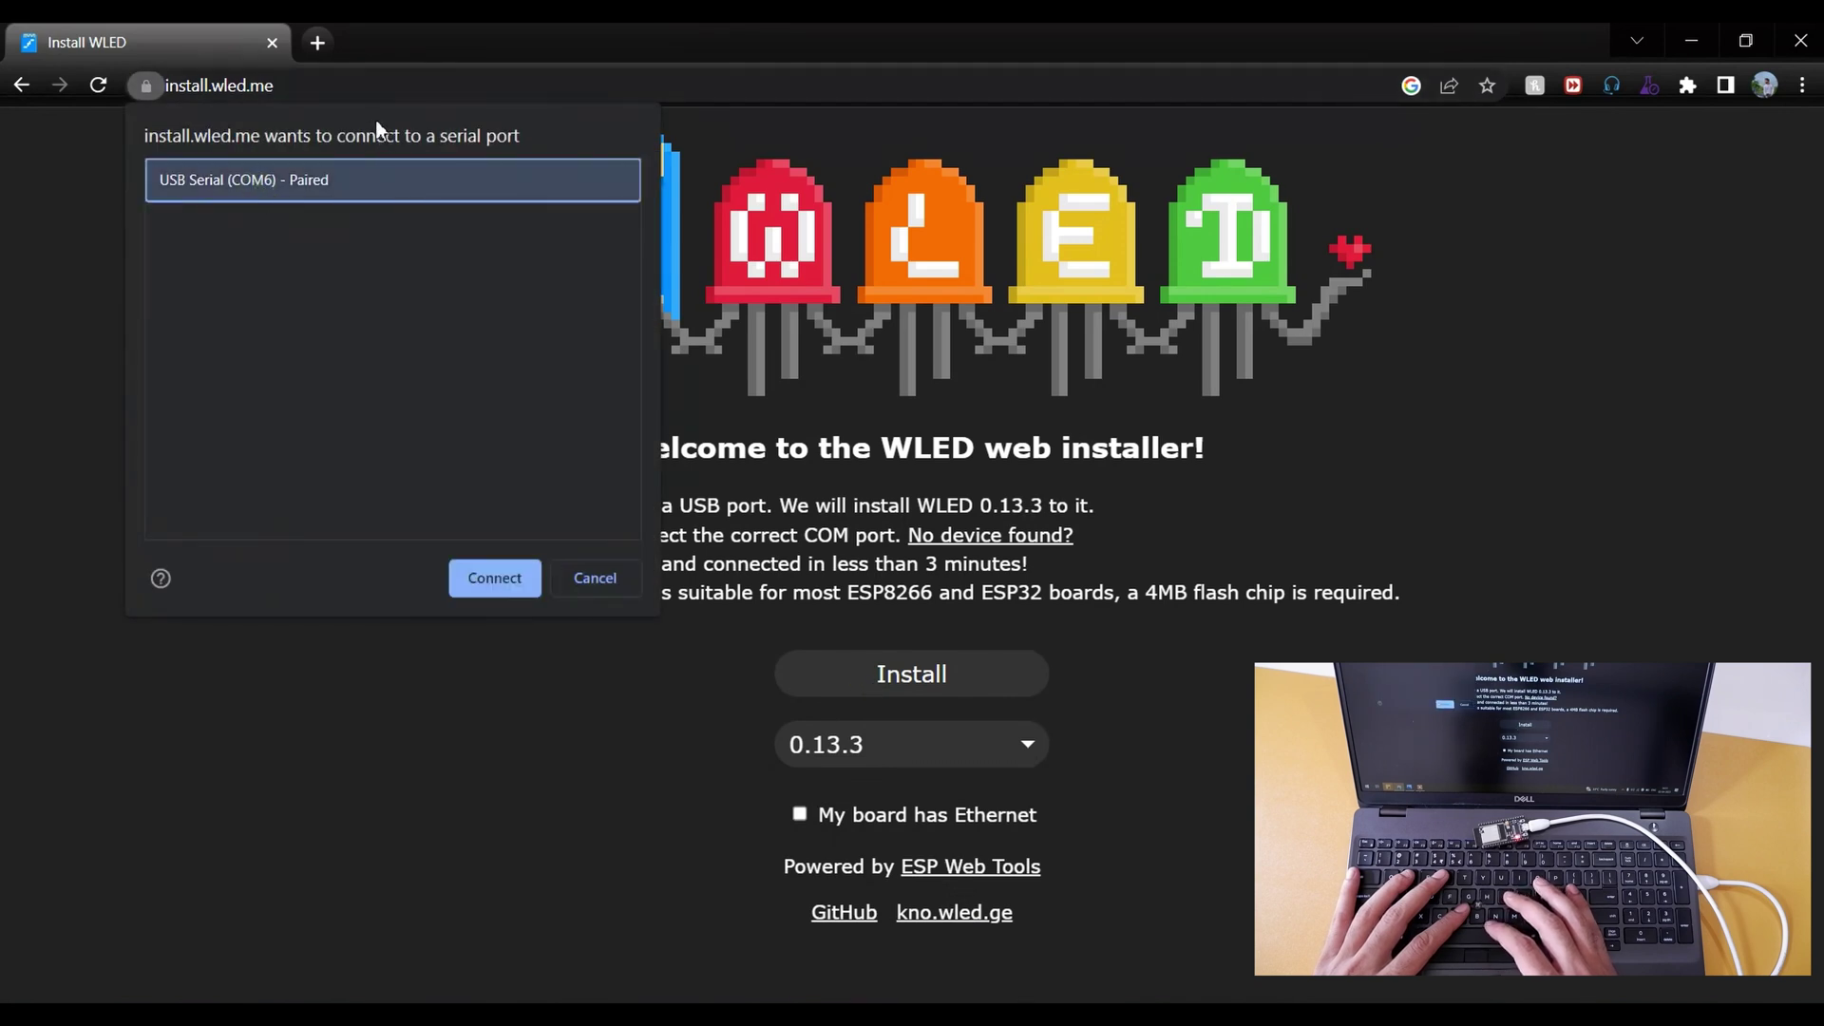
{"action": "left_click", "coordinate": [477, 579]}
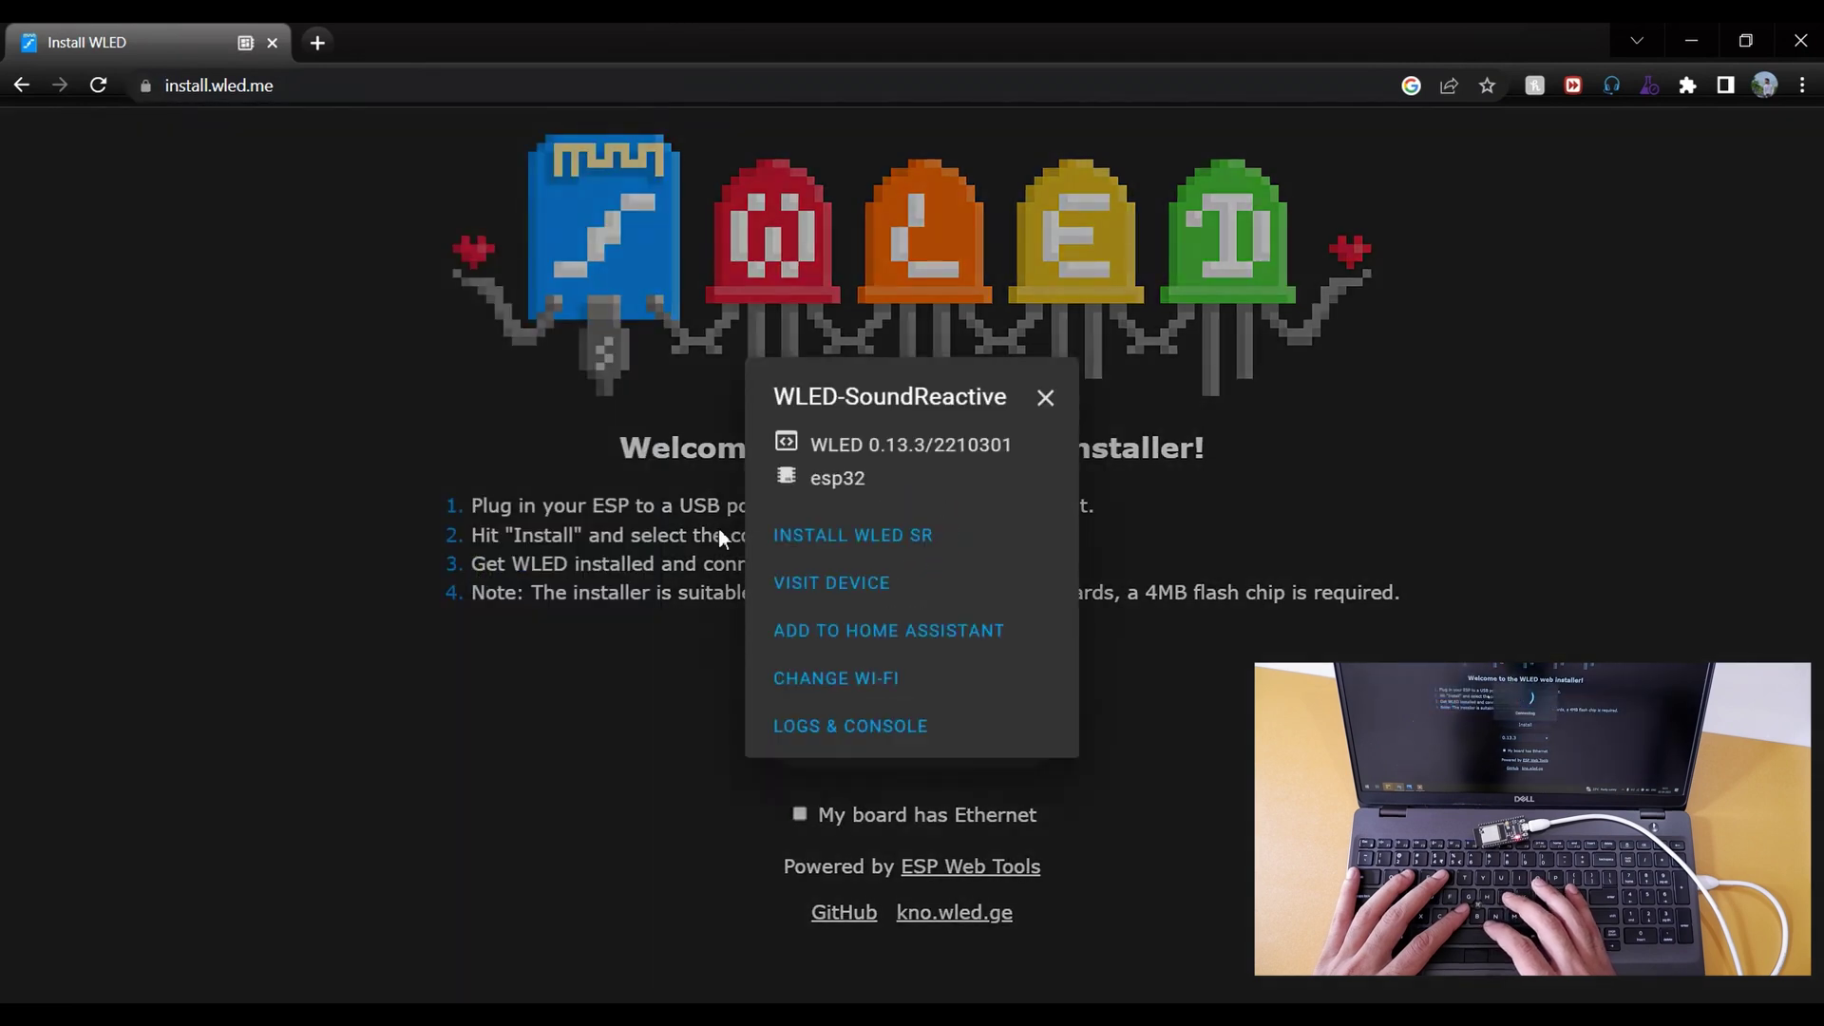
{"action": "left_click", "coordinate": [918, 533]}
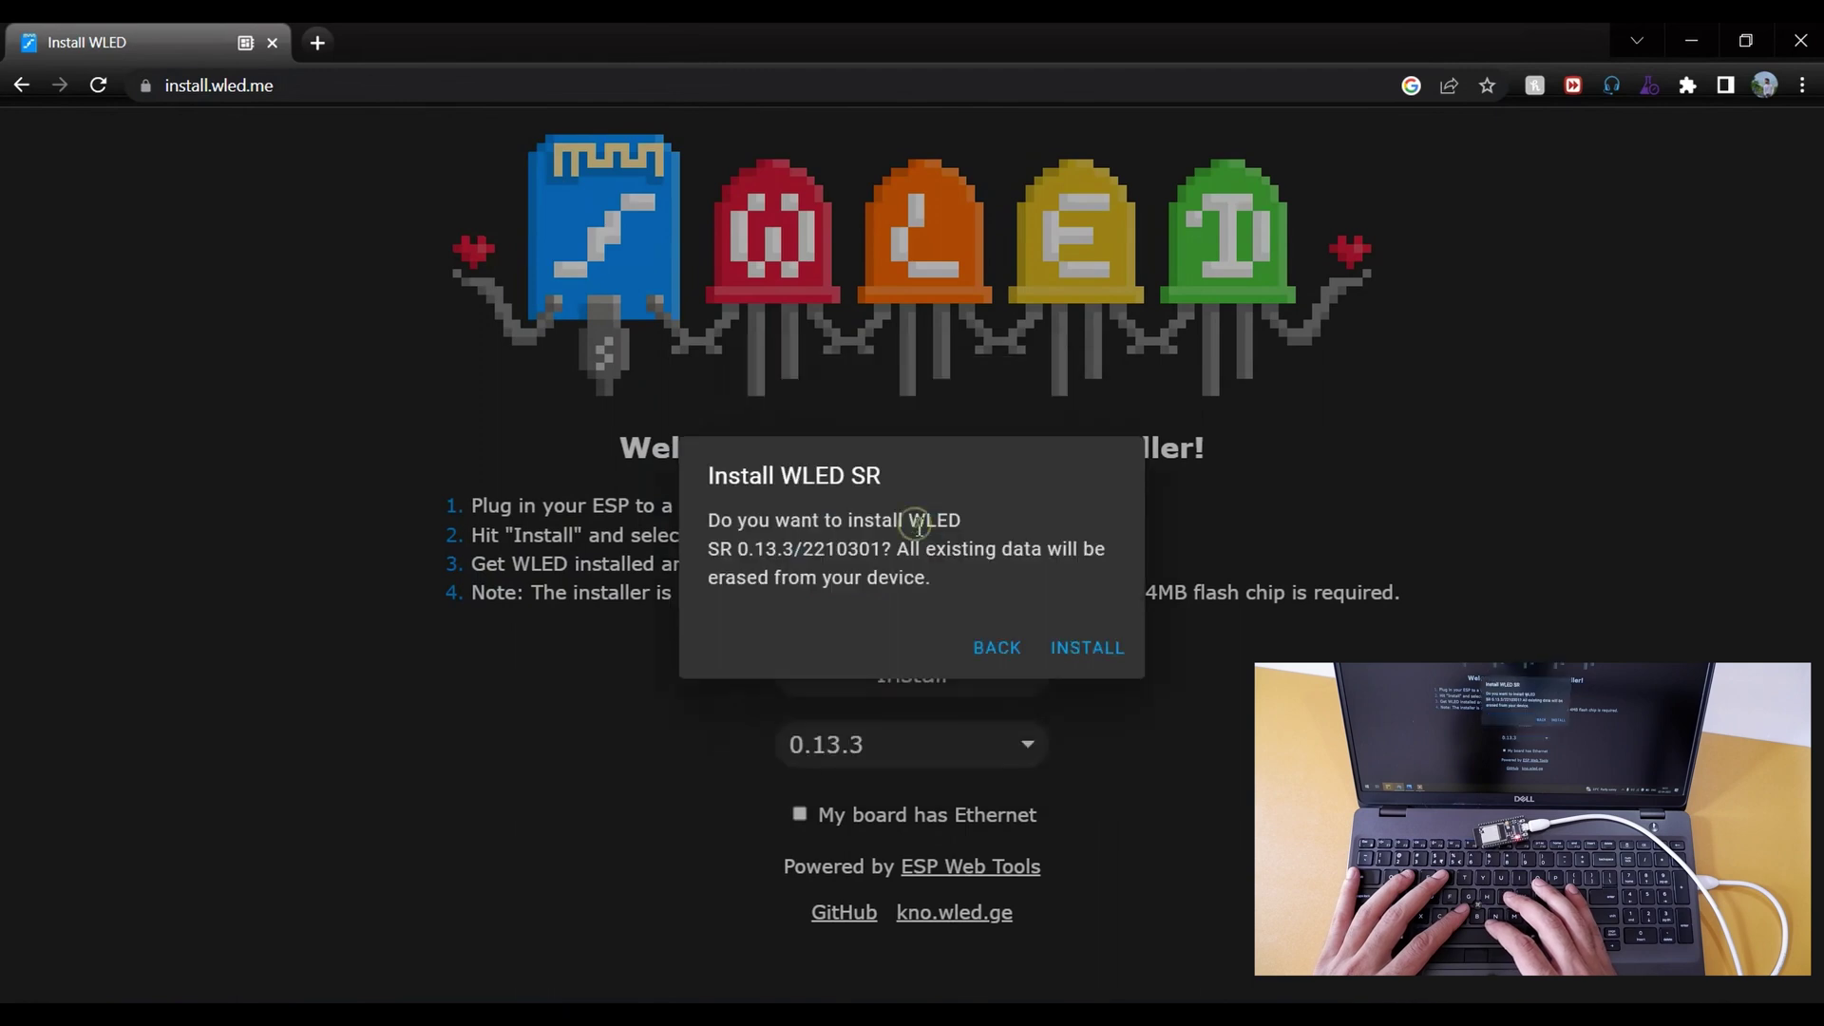
{"action": "left_click", "coordinate": [1115, 647]}
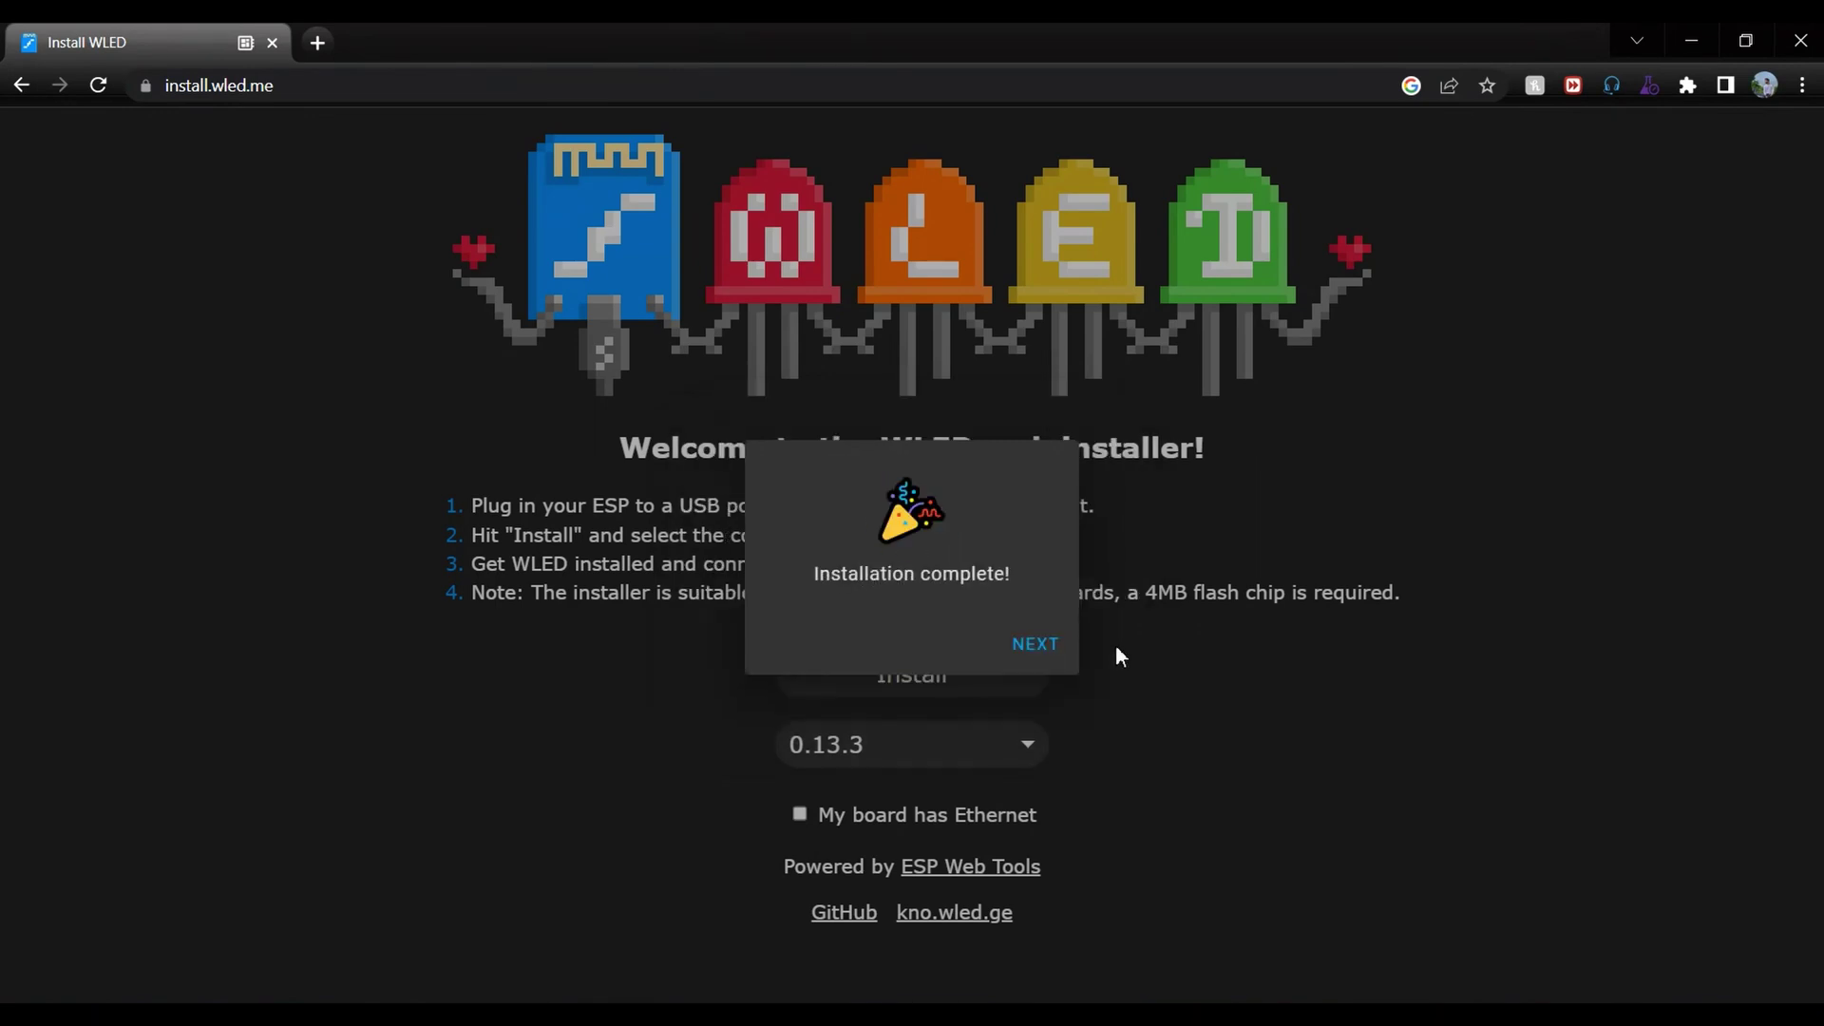
Join the flashed board to the home Wi-Fi using the autofilled network name and password
{"action": "left_click", "coordinate": [1034, 644]}
{"action": "left_click", "coordinate": [830, 654]}
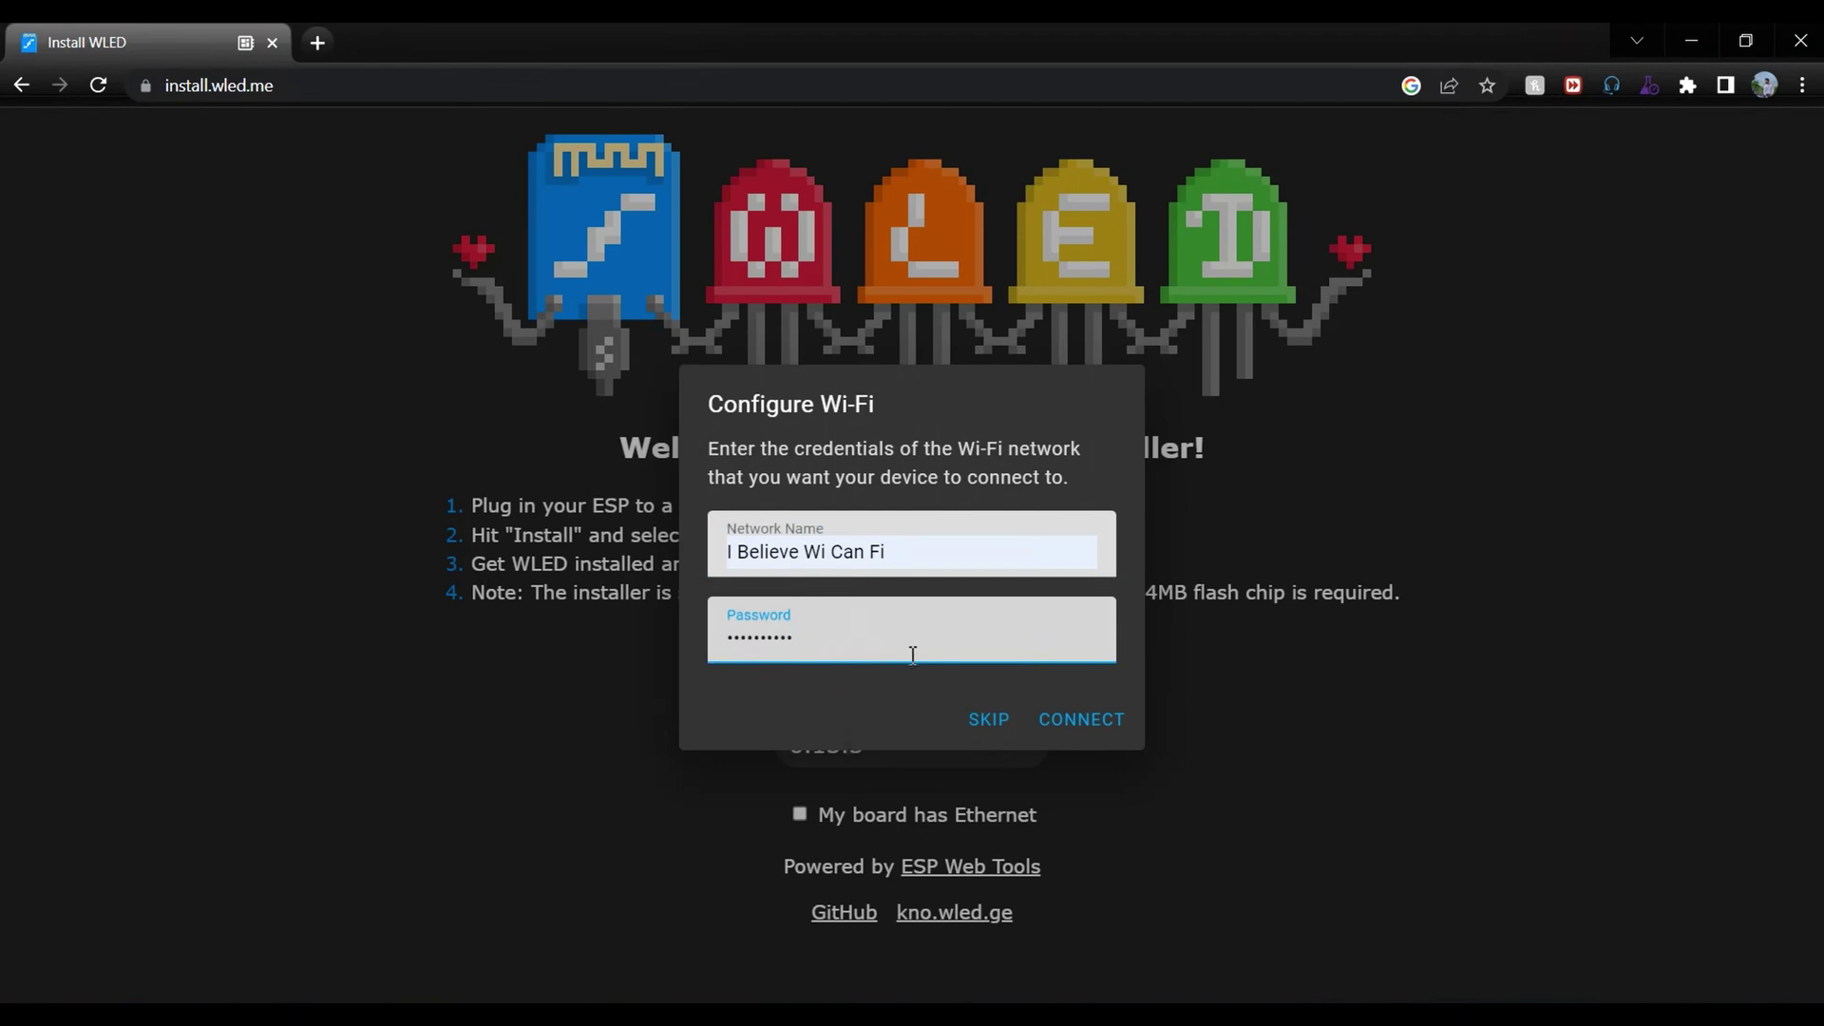
{"action": "left_click", "coordinate": [1110, 722]}
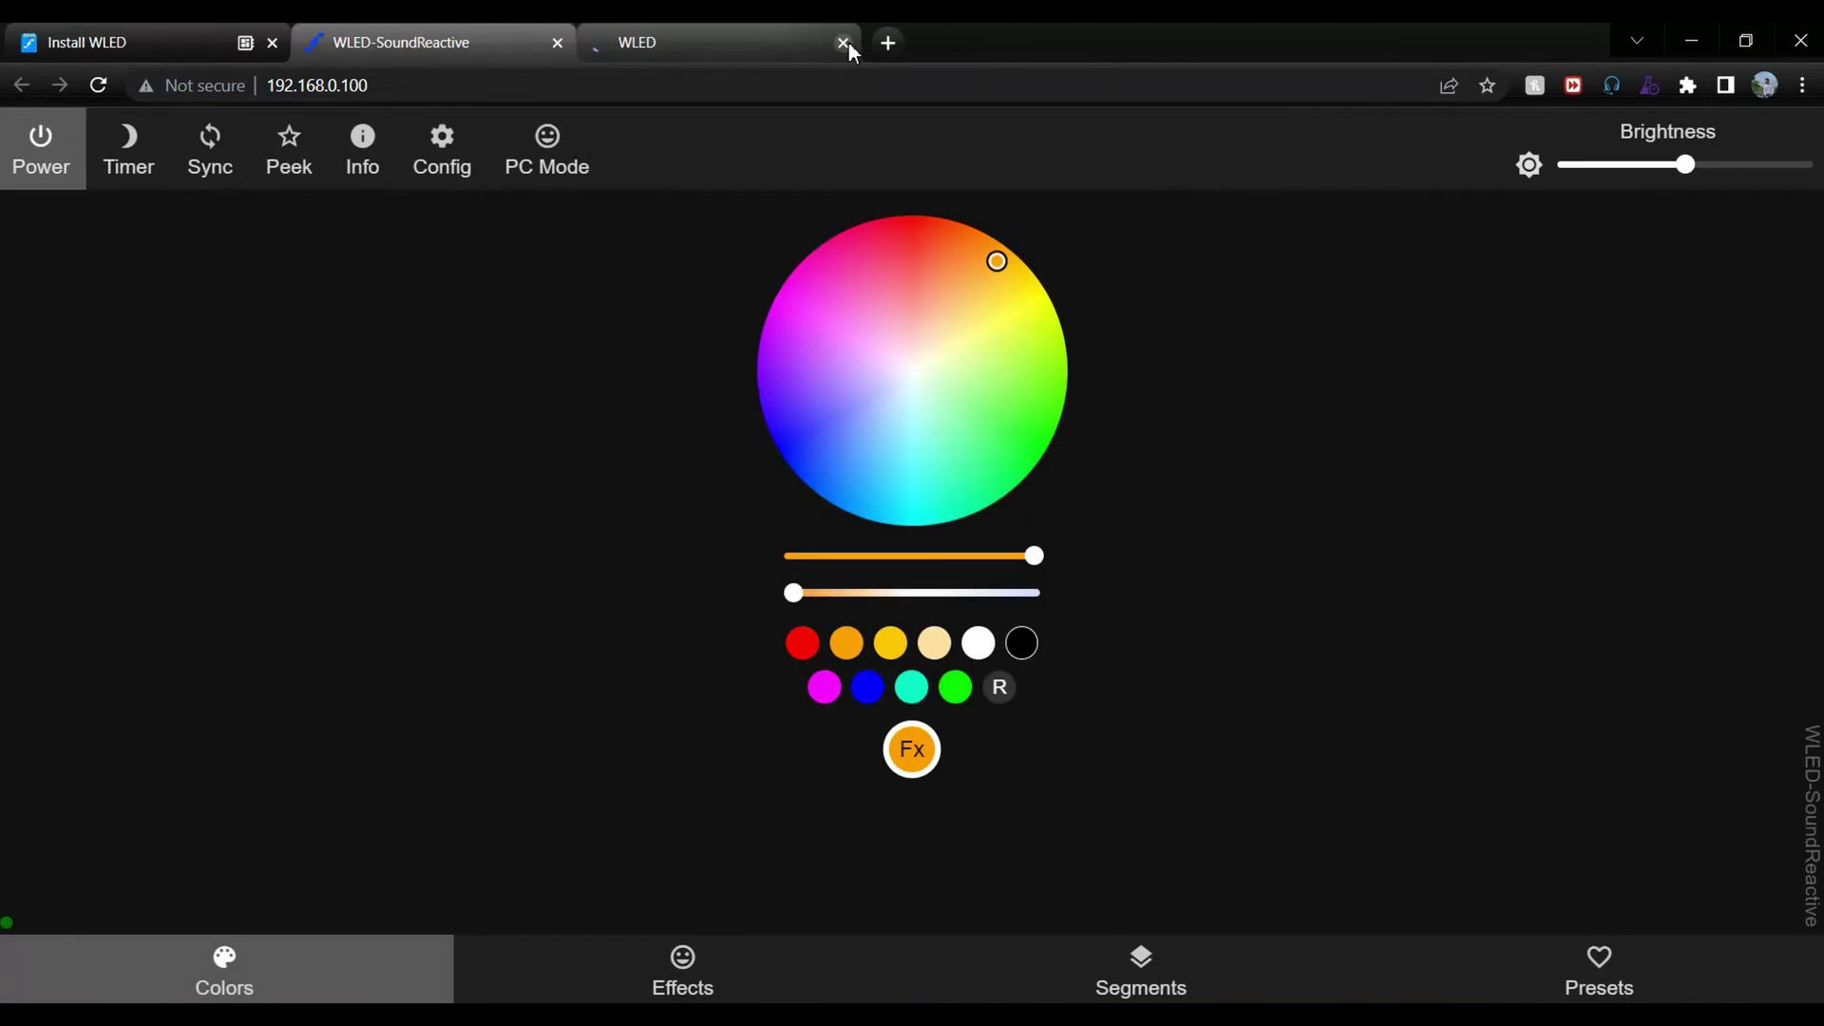
Enter 192.168.0.100 as the Static IP in WiFi Setup and Save & Connect
{"action": "left_click", "coordinate": [843, 42]}
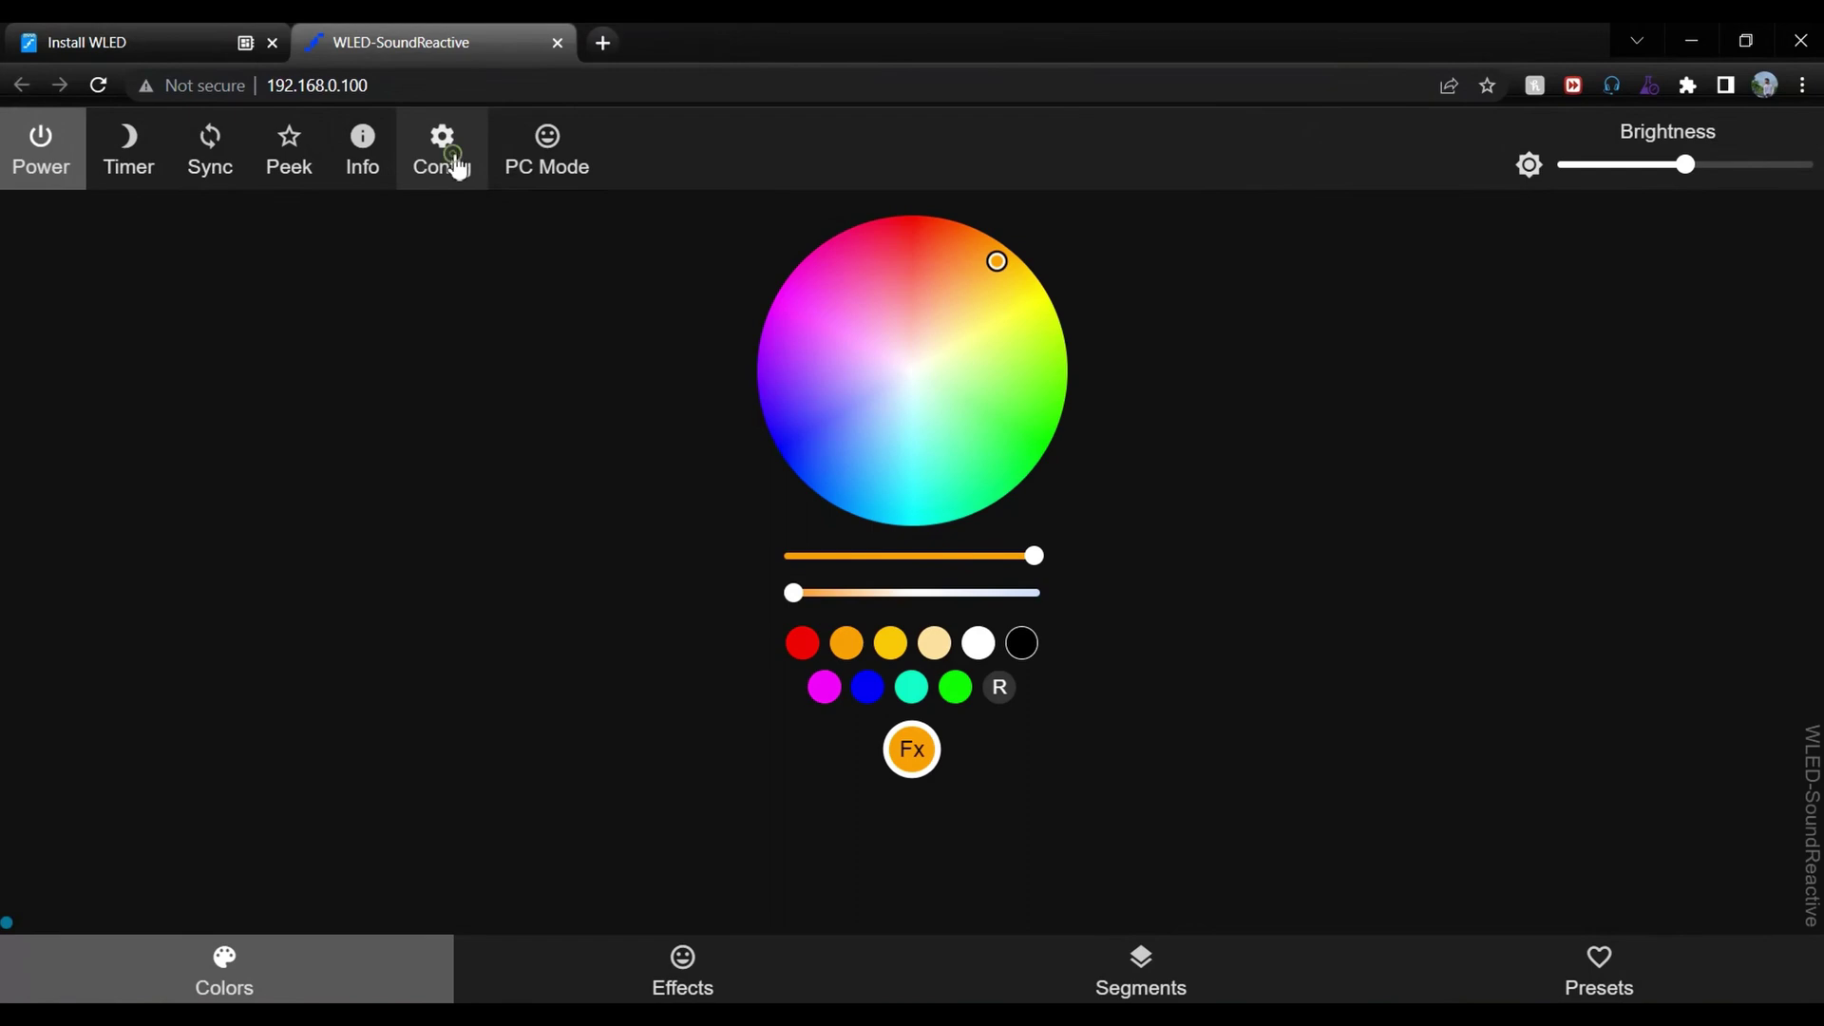
{"action": "left_click", "coordinate": [457, 166]}
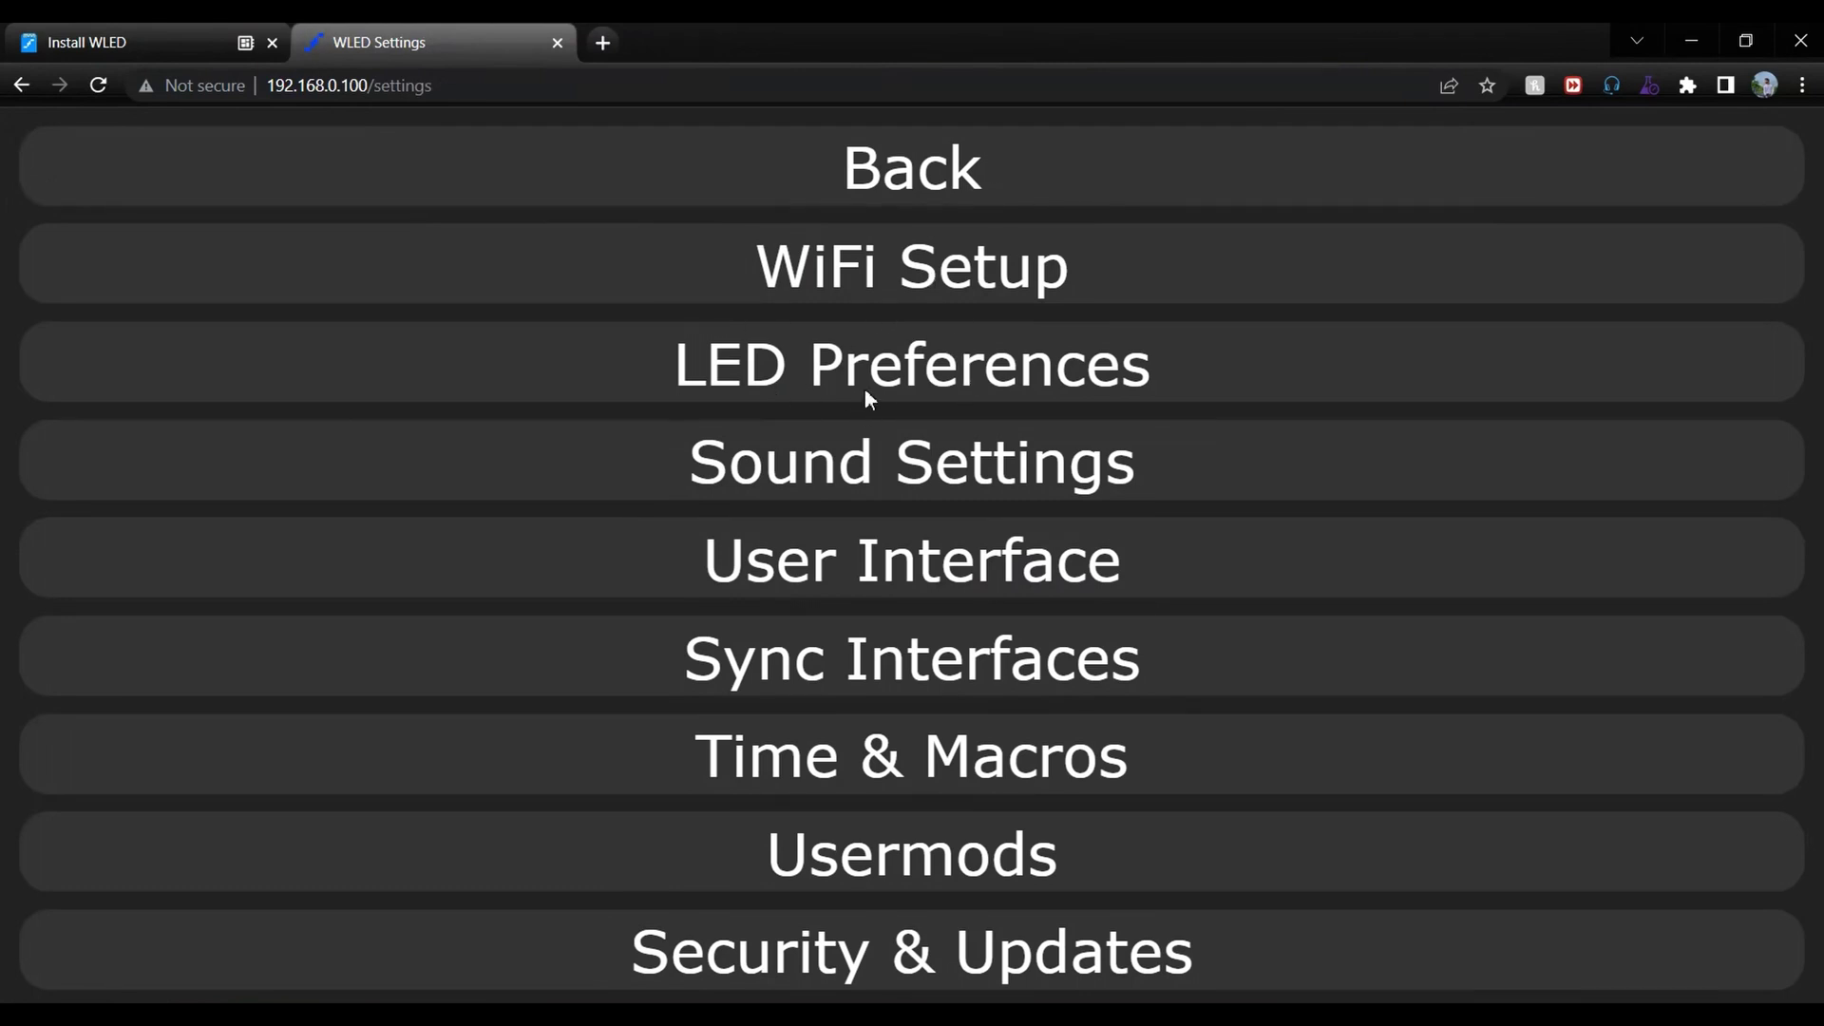
{"action": "left_click", "coordinate": [830, 279]}
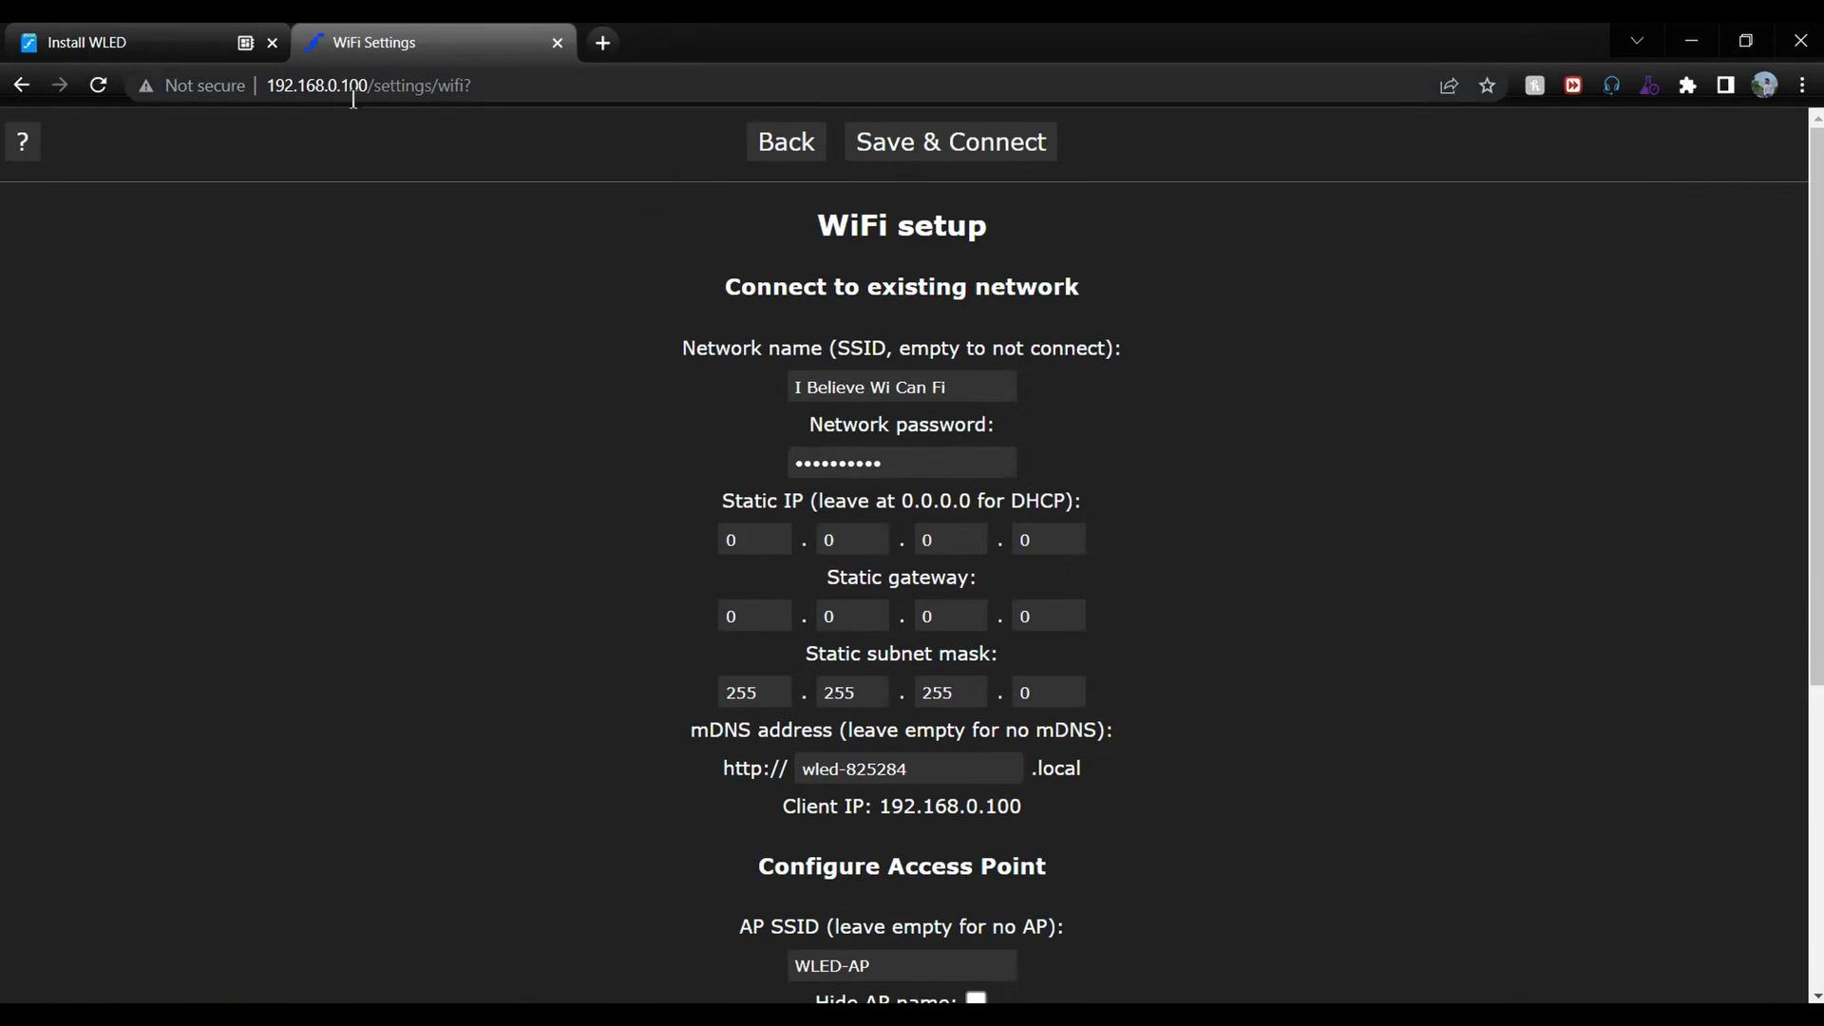
{"action": "left_click", "coordinate": [766, 615]}
{"action": "left_click", "coordinate": [775, 534]}
{"action": "key", "text": "BackSpace"}
{"action": "key", "text": "Tab"}
{"action": "type", "text": "168"}
{"action": "key", "text": "Tab"}
{"action": "key", "text": "Tab"}
{"action": "type", "text": "1"}
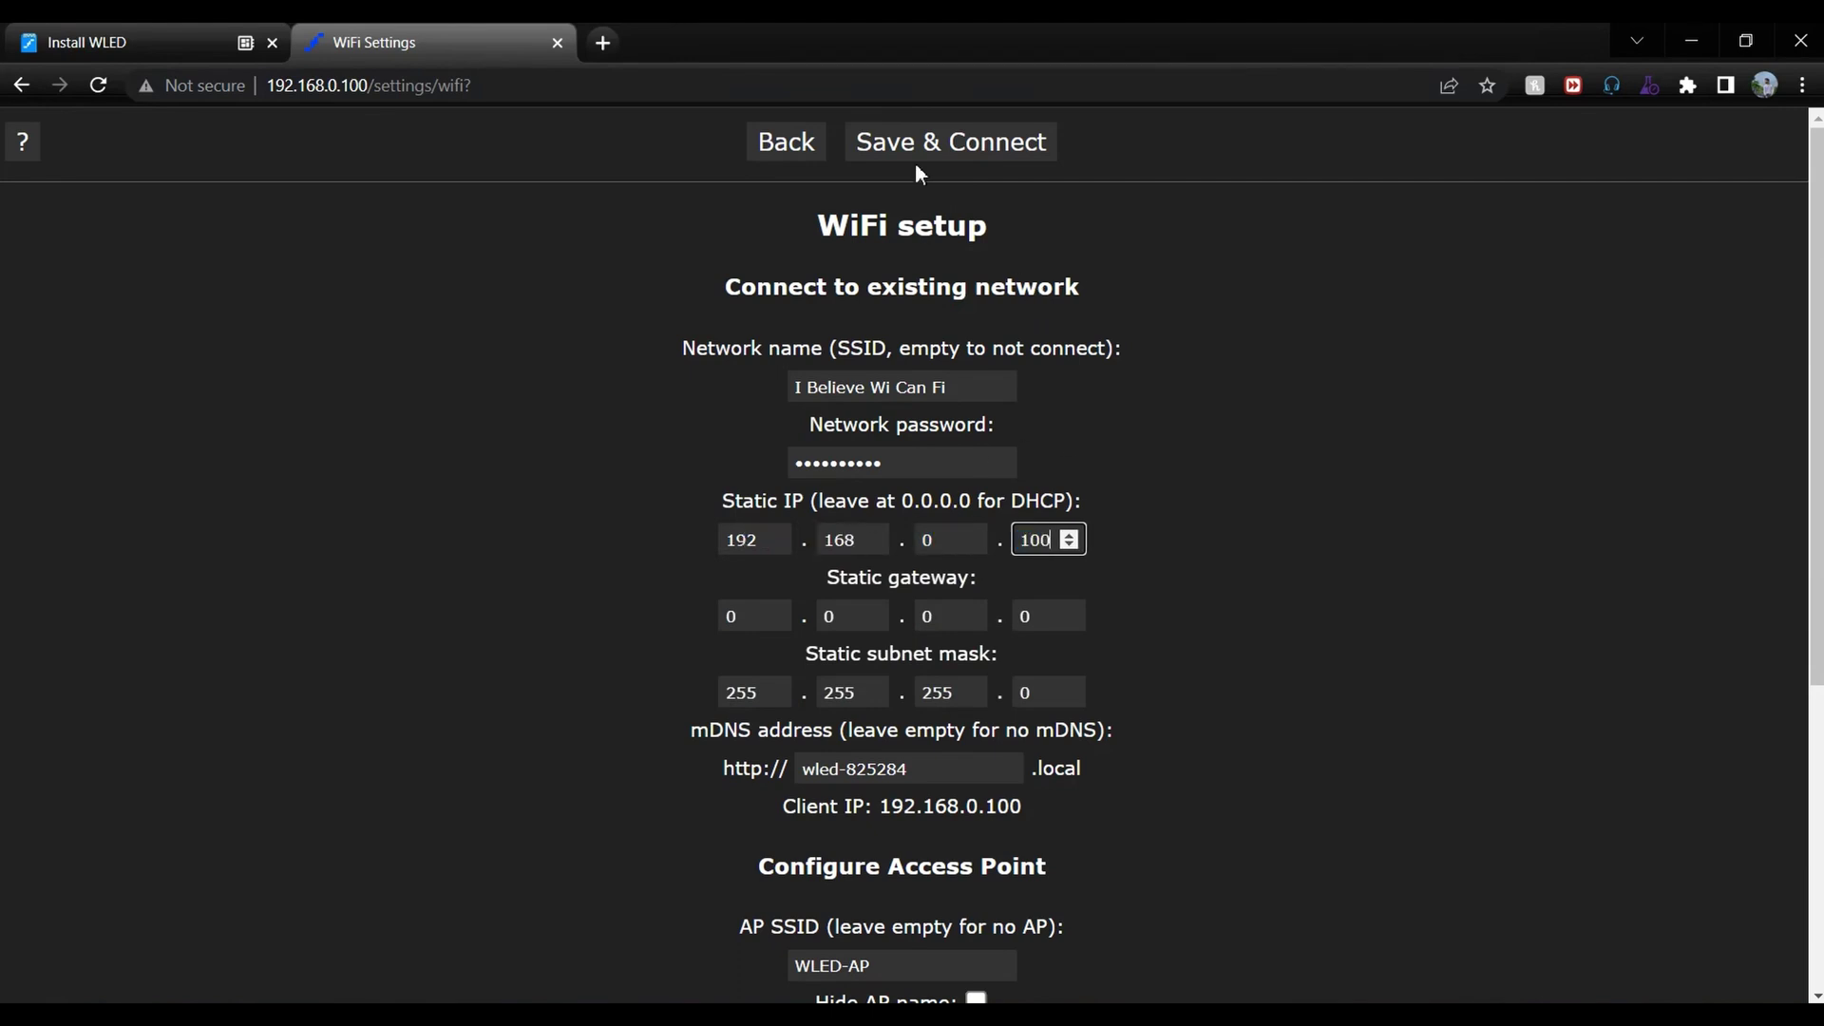
{"action": "left_click", "coordinate": [917, 152]}
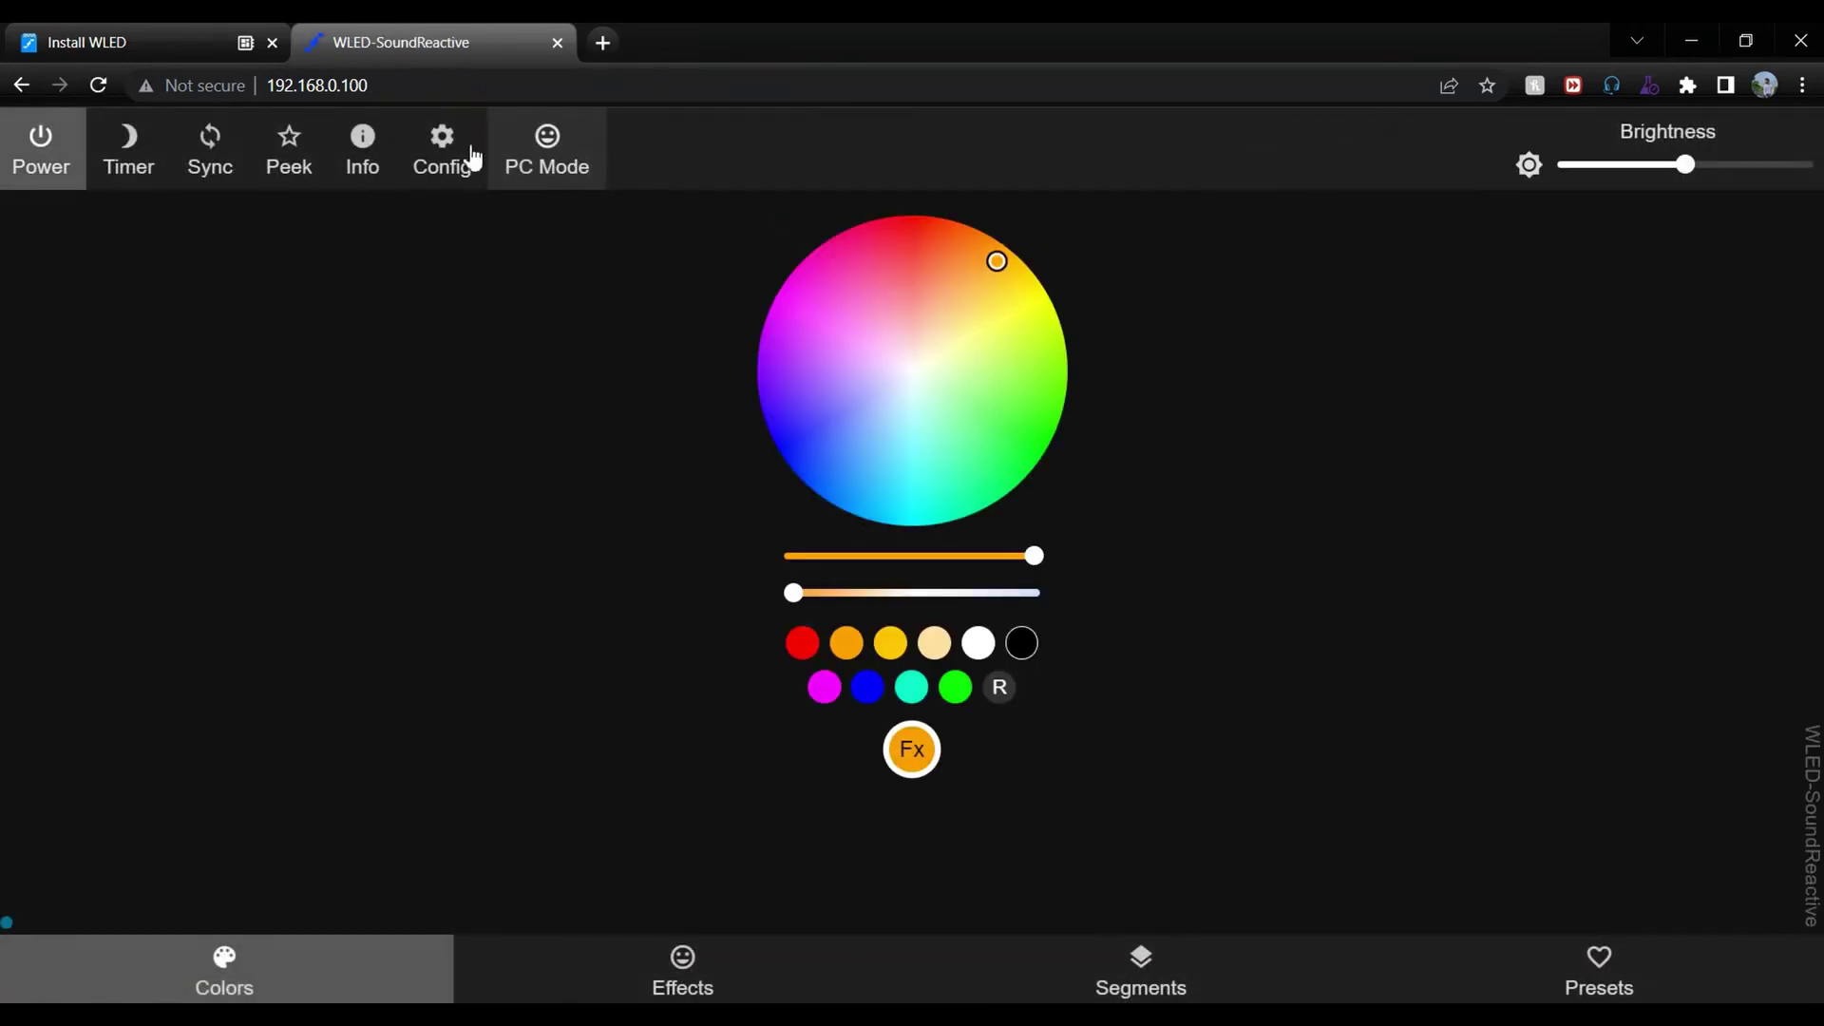
{"action": "left_click", "coordinate": [434, 148]}
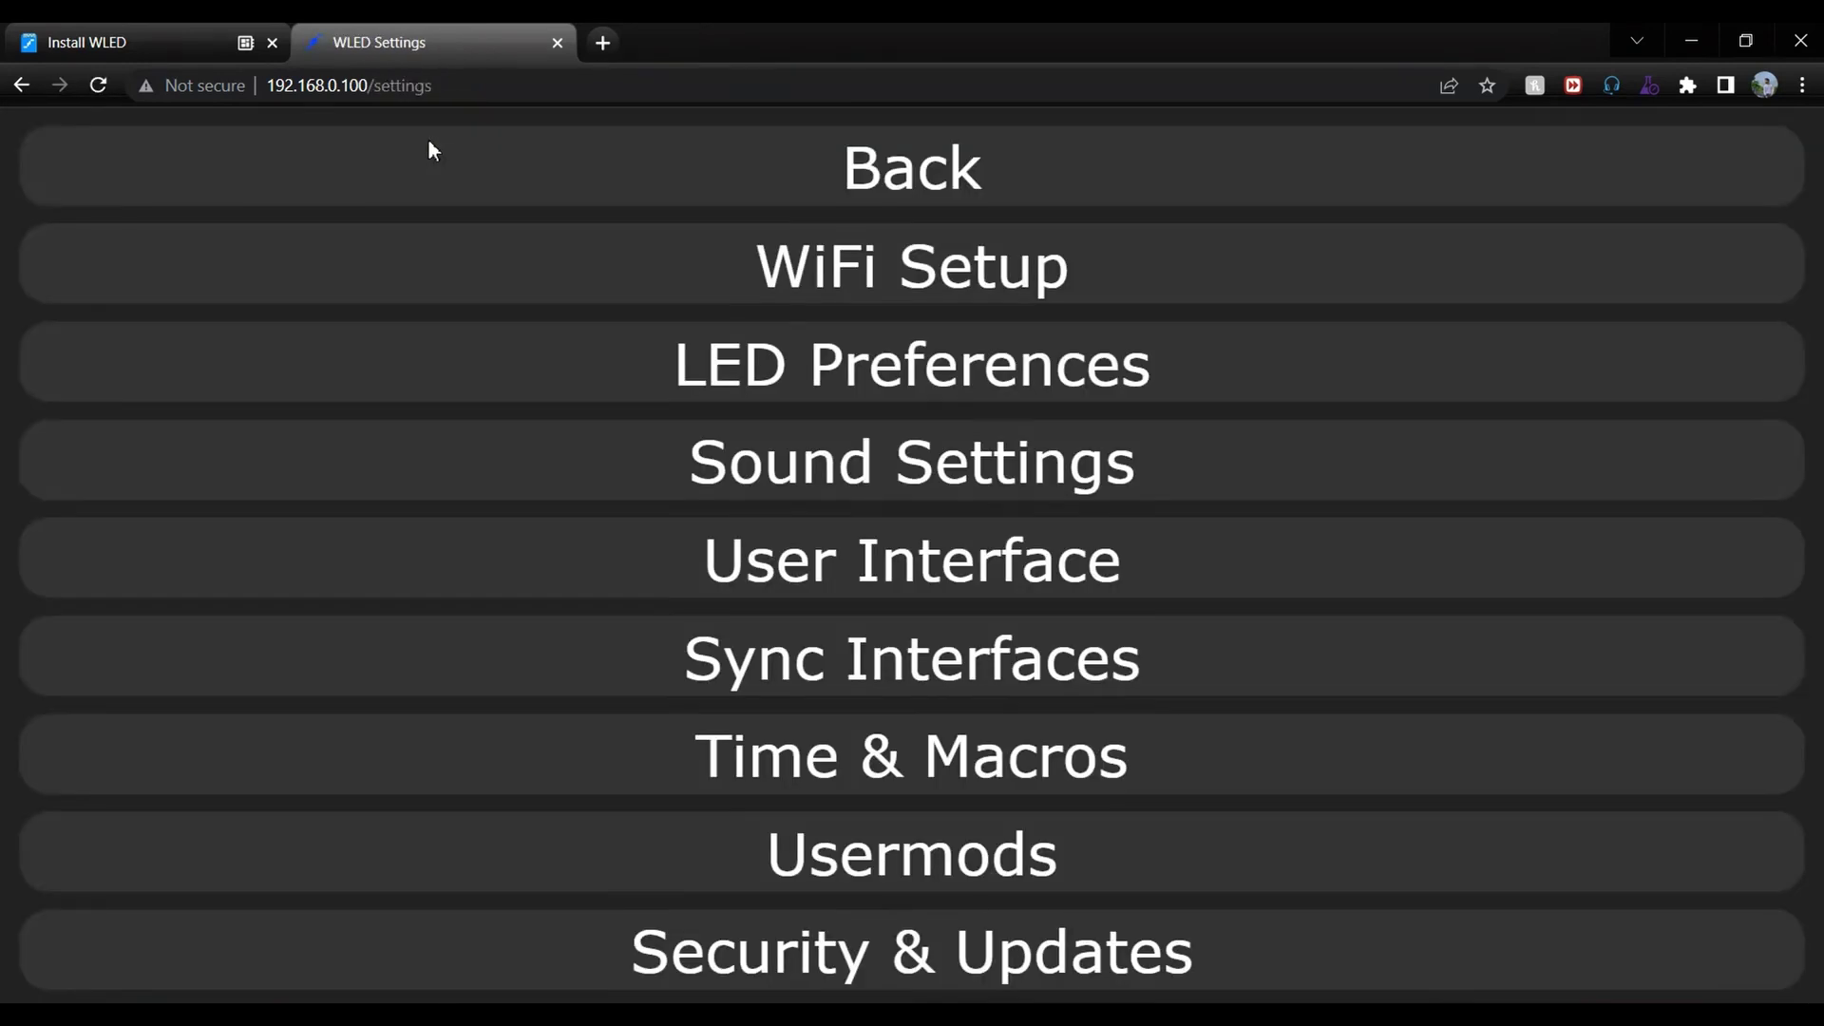
{"action": "left_click", "coordinate": [819, 195]}
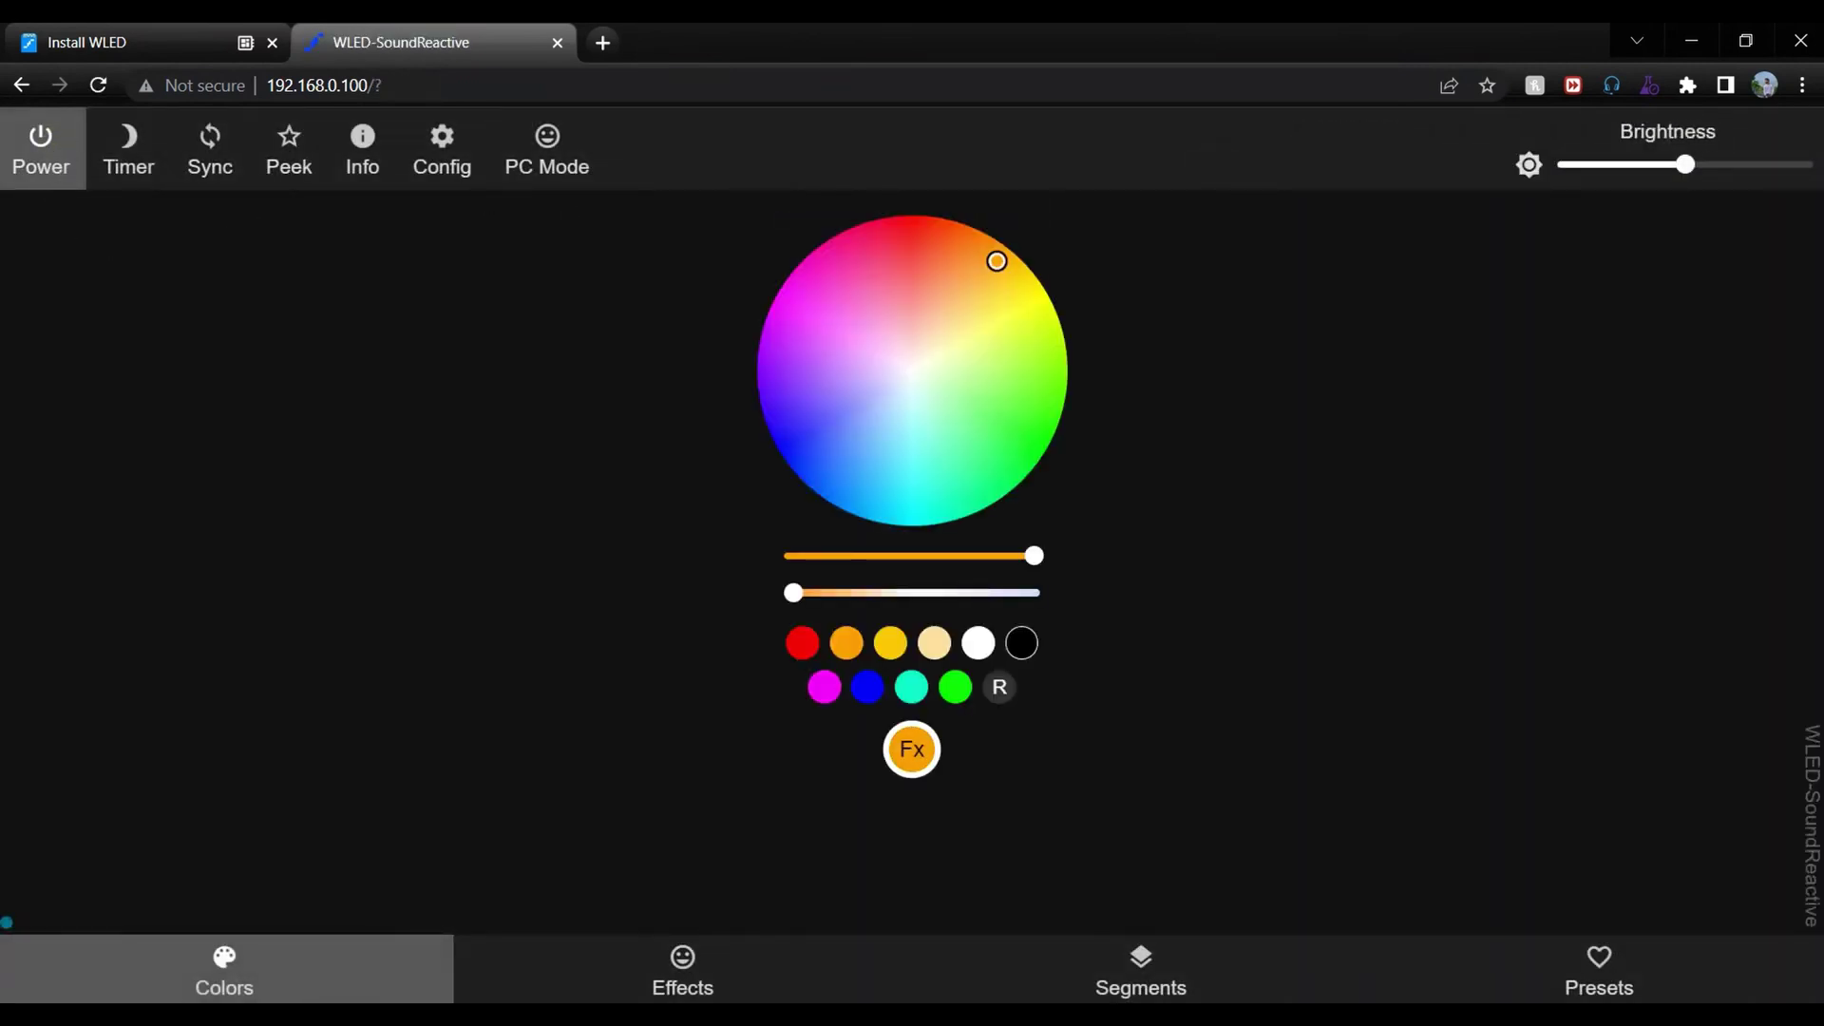
{"action": "left_click", "coordinate": [380, 803]}
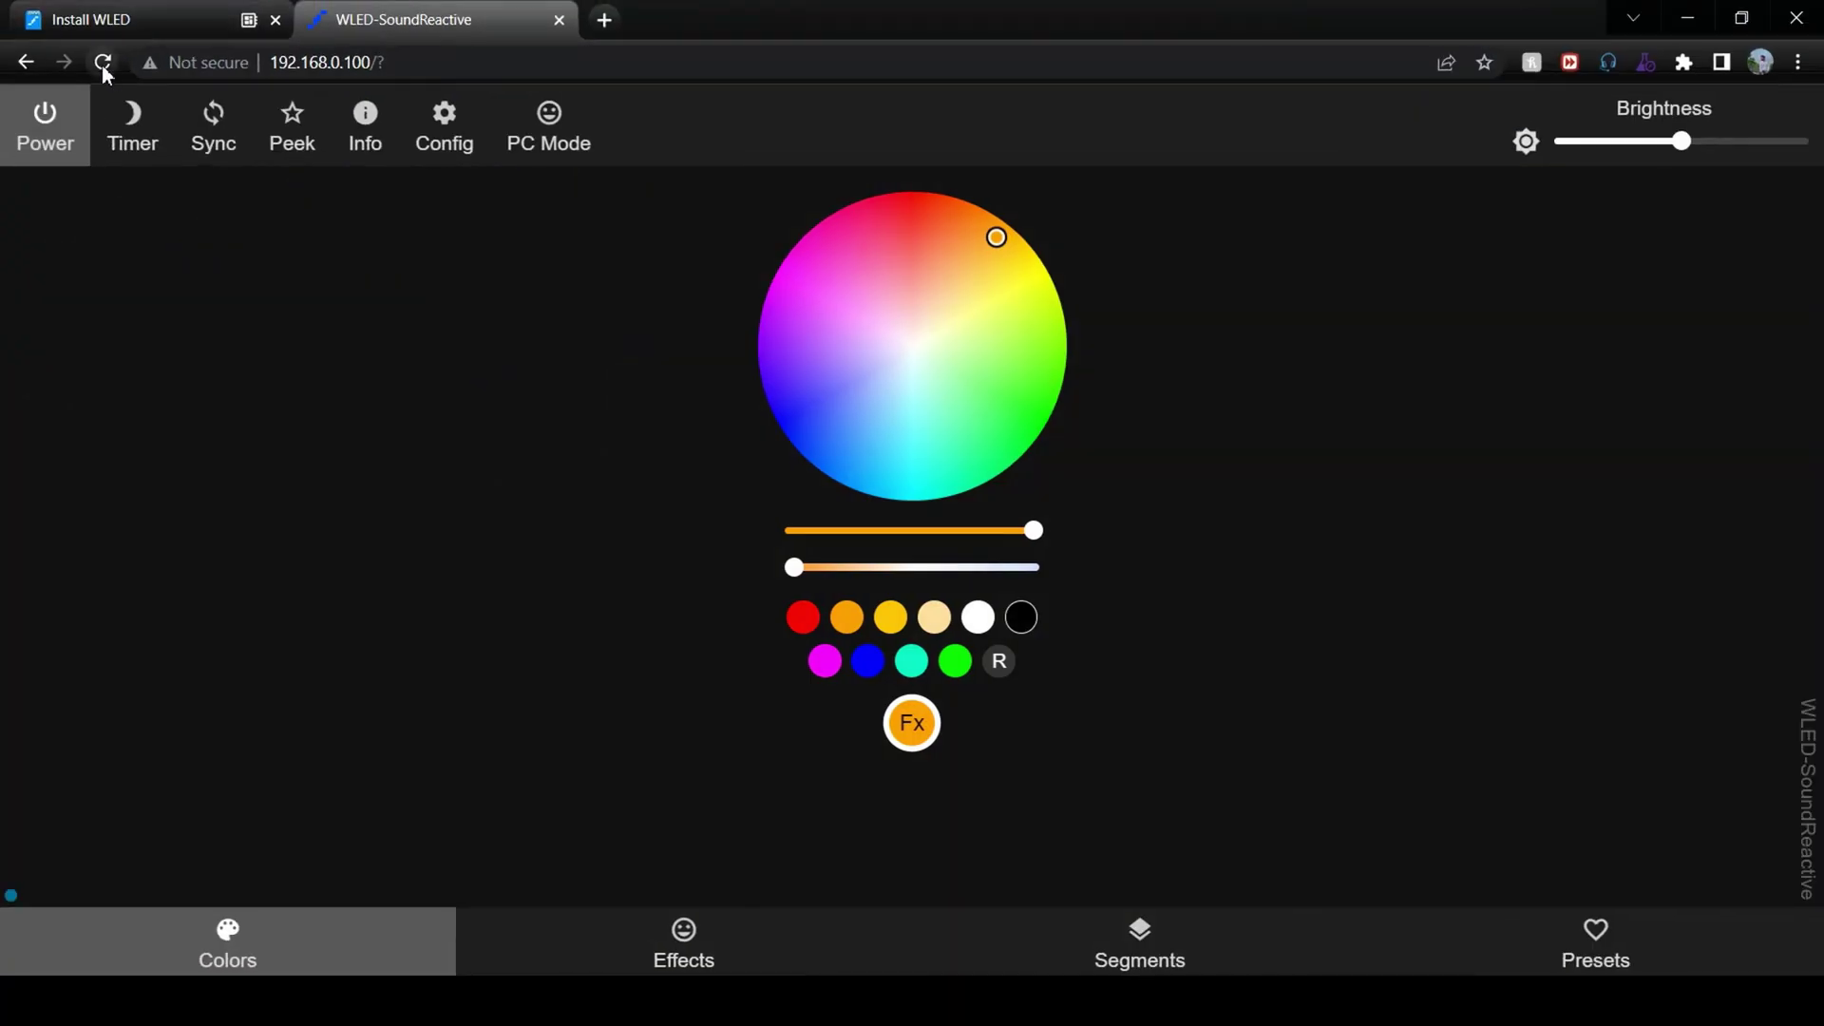
Set the LED output data pin to GPIO 16 in LED Preferences and save
{"action": "left_click", "coordinate": [102, 63]}
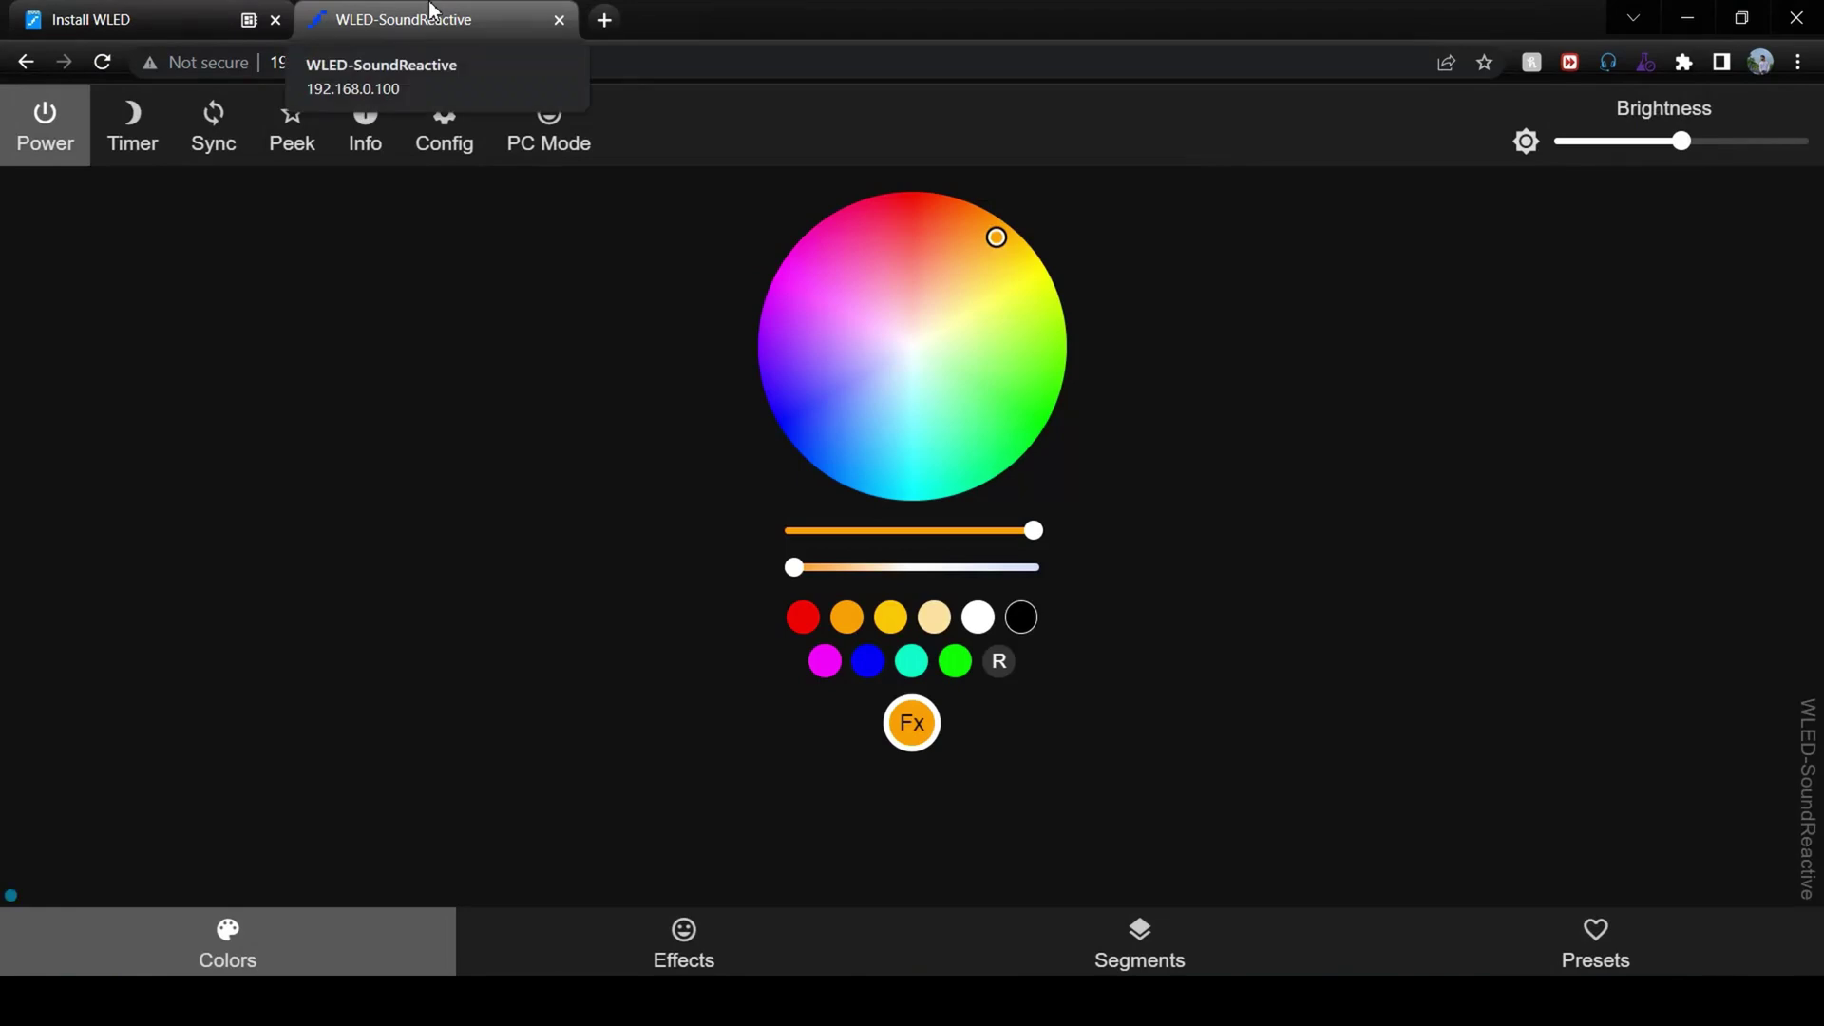
{"action": "left_click", "coordinate": [466, 141]}
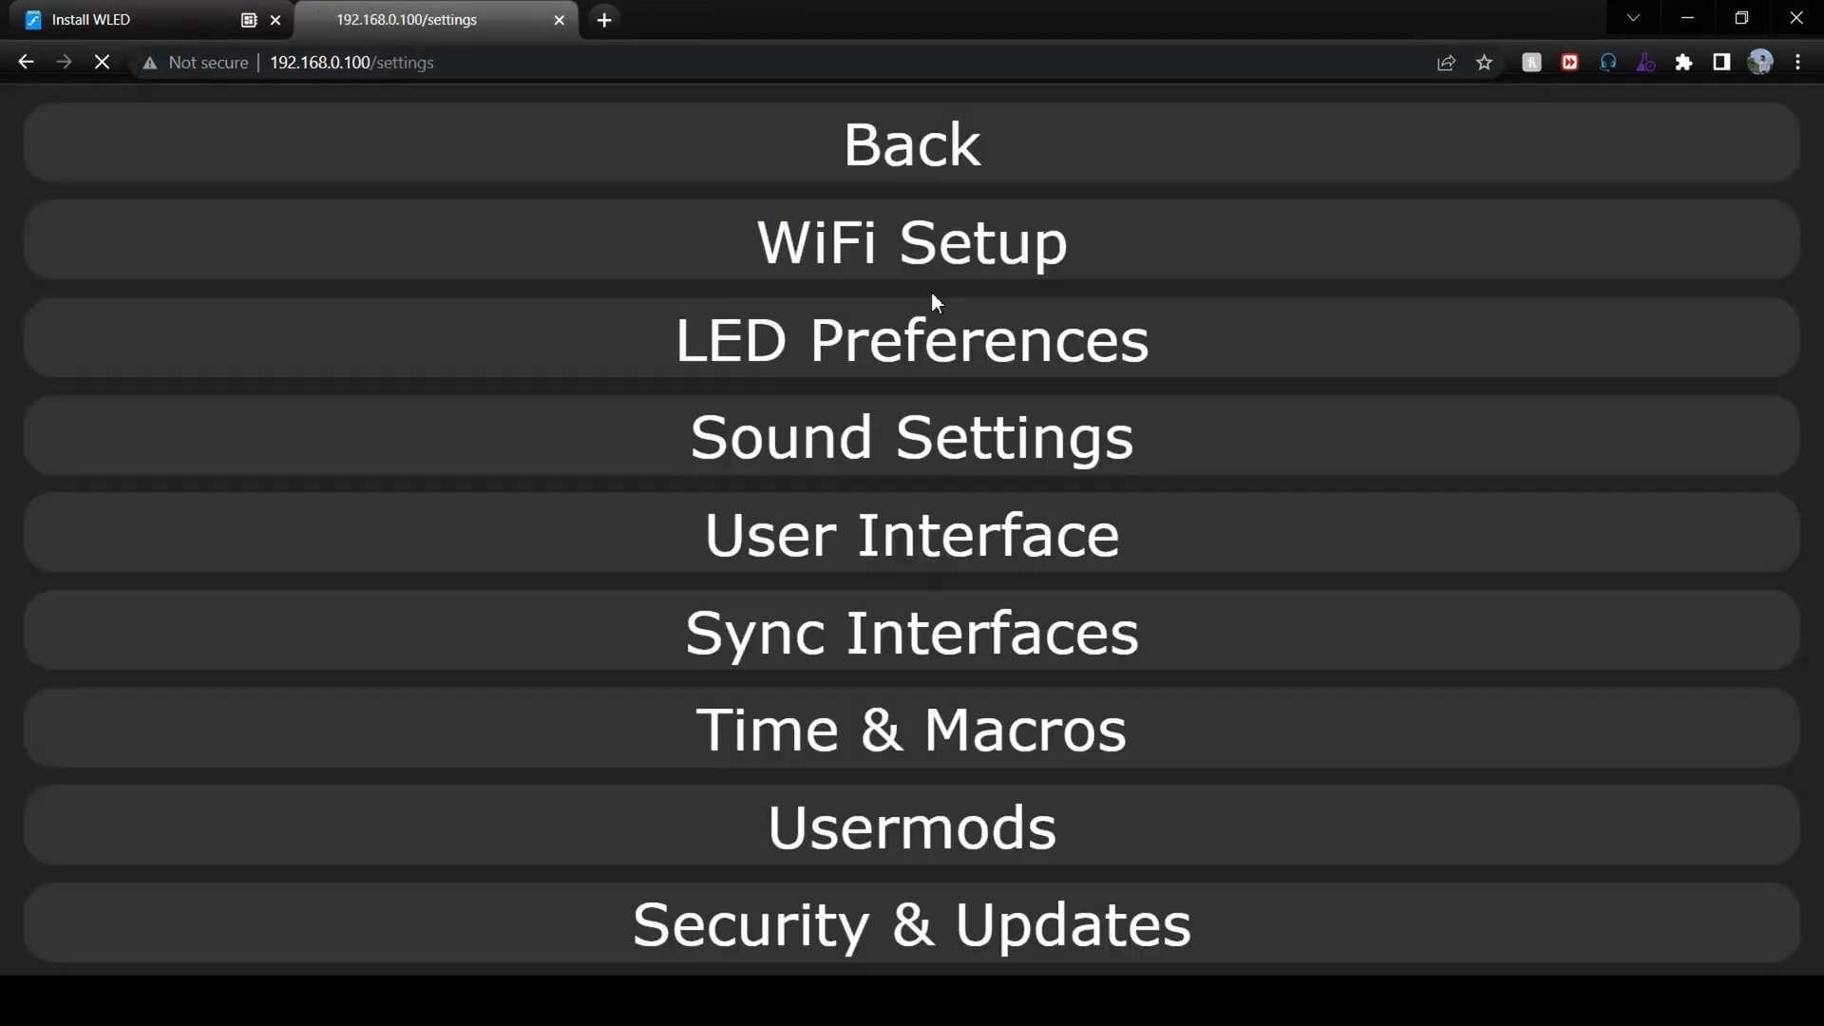
{"action": "left_click", "coordinate": [905, 311]}
{"action": "scroll", "coordinate": [1215, 452], "scroll_direction": "down", "scroll_amount": 7}
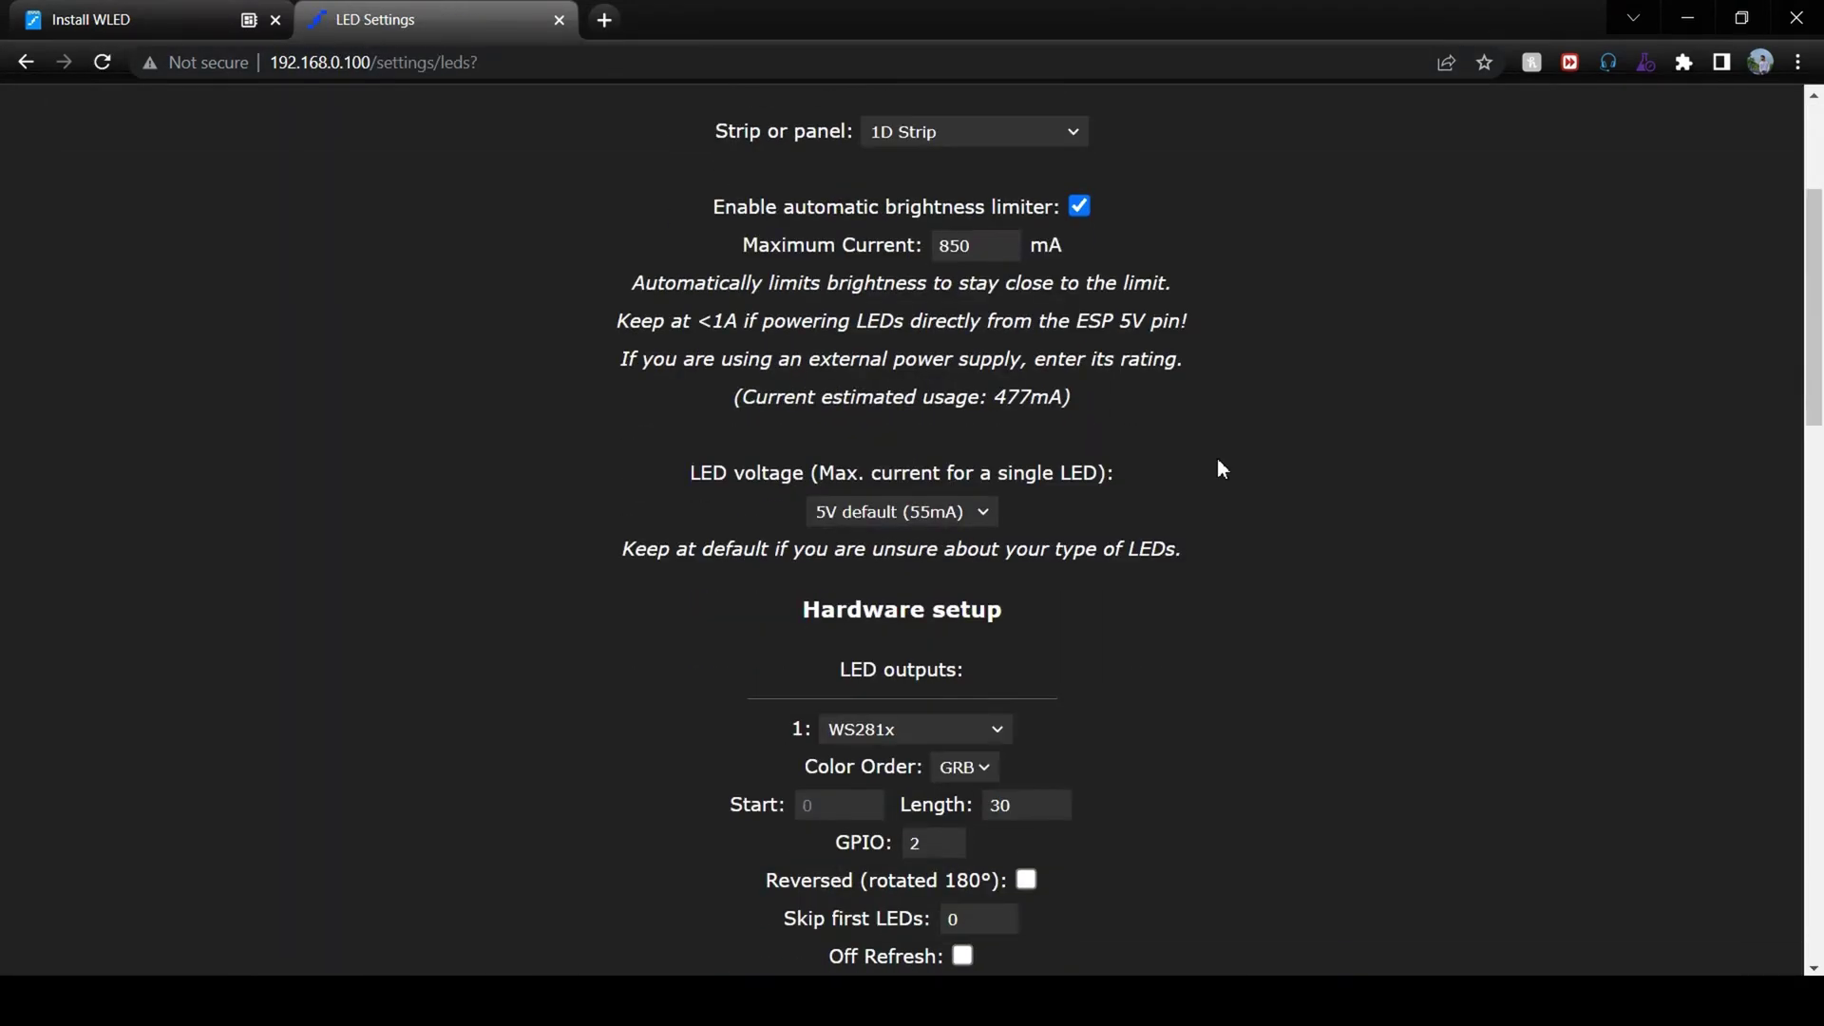
{"action": "scroll", "coordinate": [1221, 470], "scroll_direction": "down", "scroll_amount": 1}
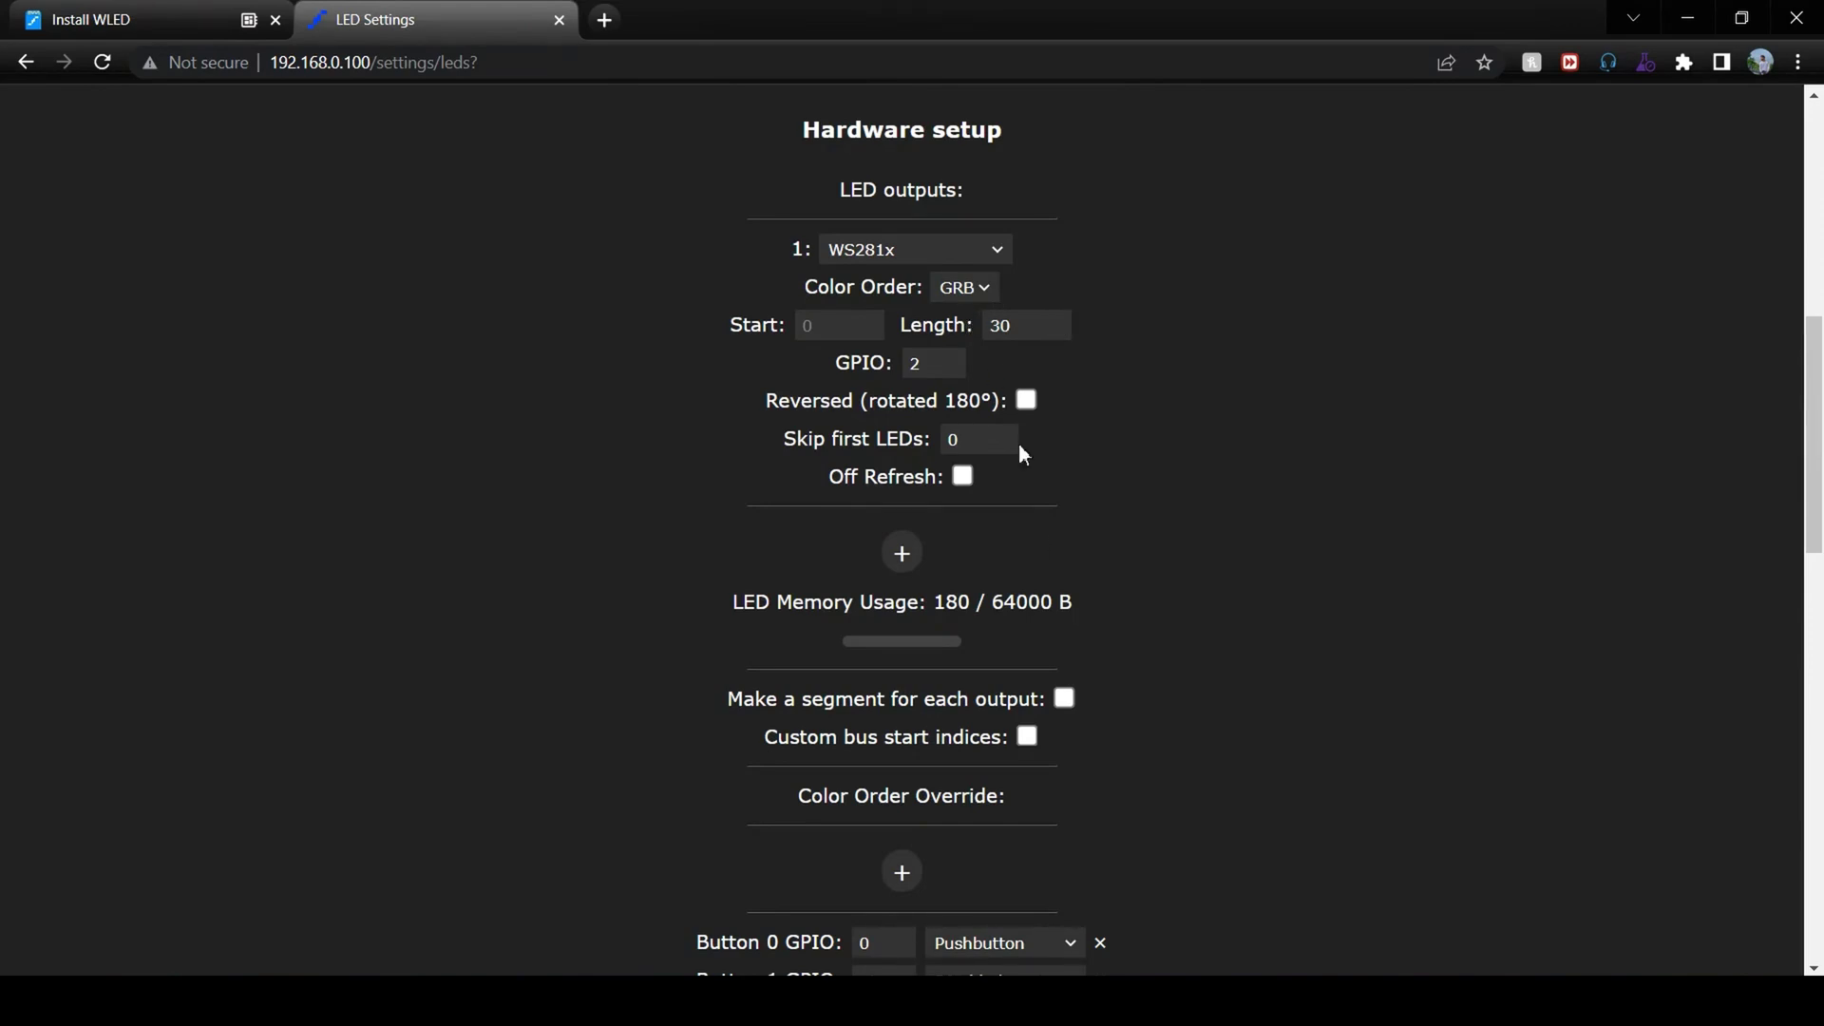
{"action": "left_click", "coordinate": [915, 364]}
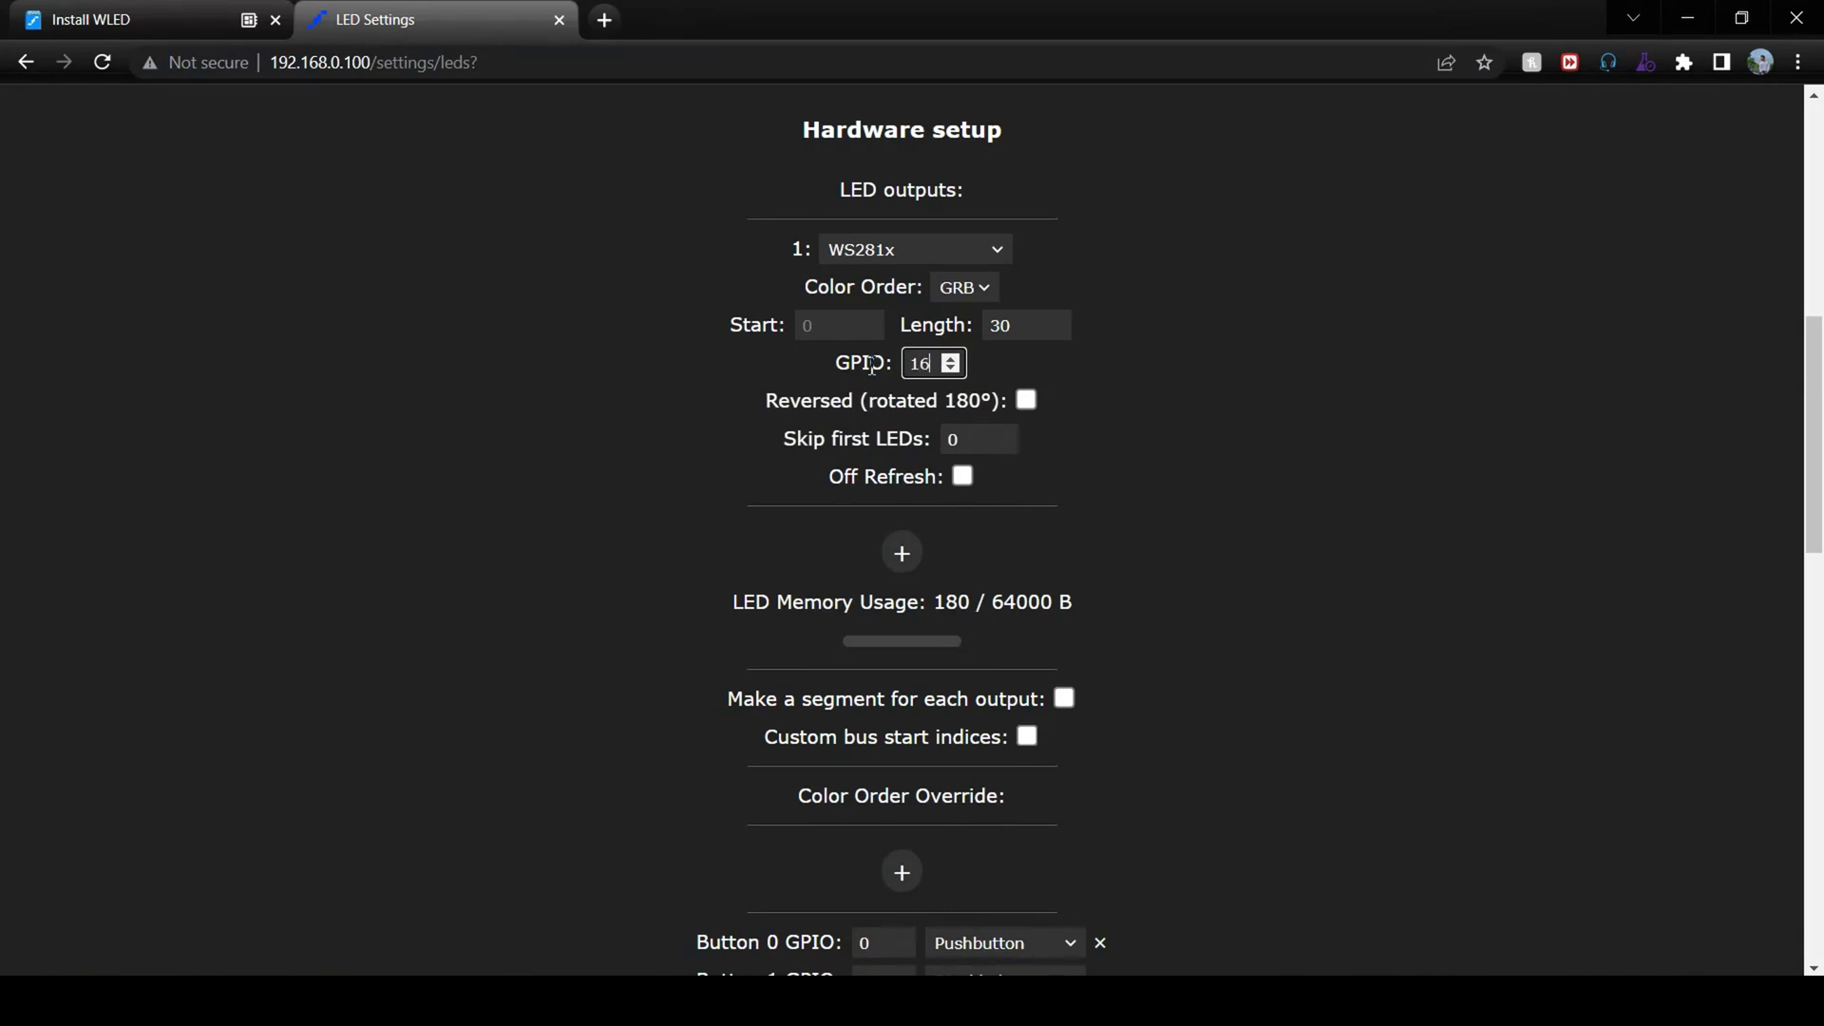
{"action": "scroll", "coordinate": [976, 370], "scroll_direction": "up", "scroll_amount": 6}
{"action": "left_click", "coordinate": [955, 114]}
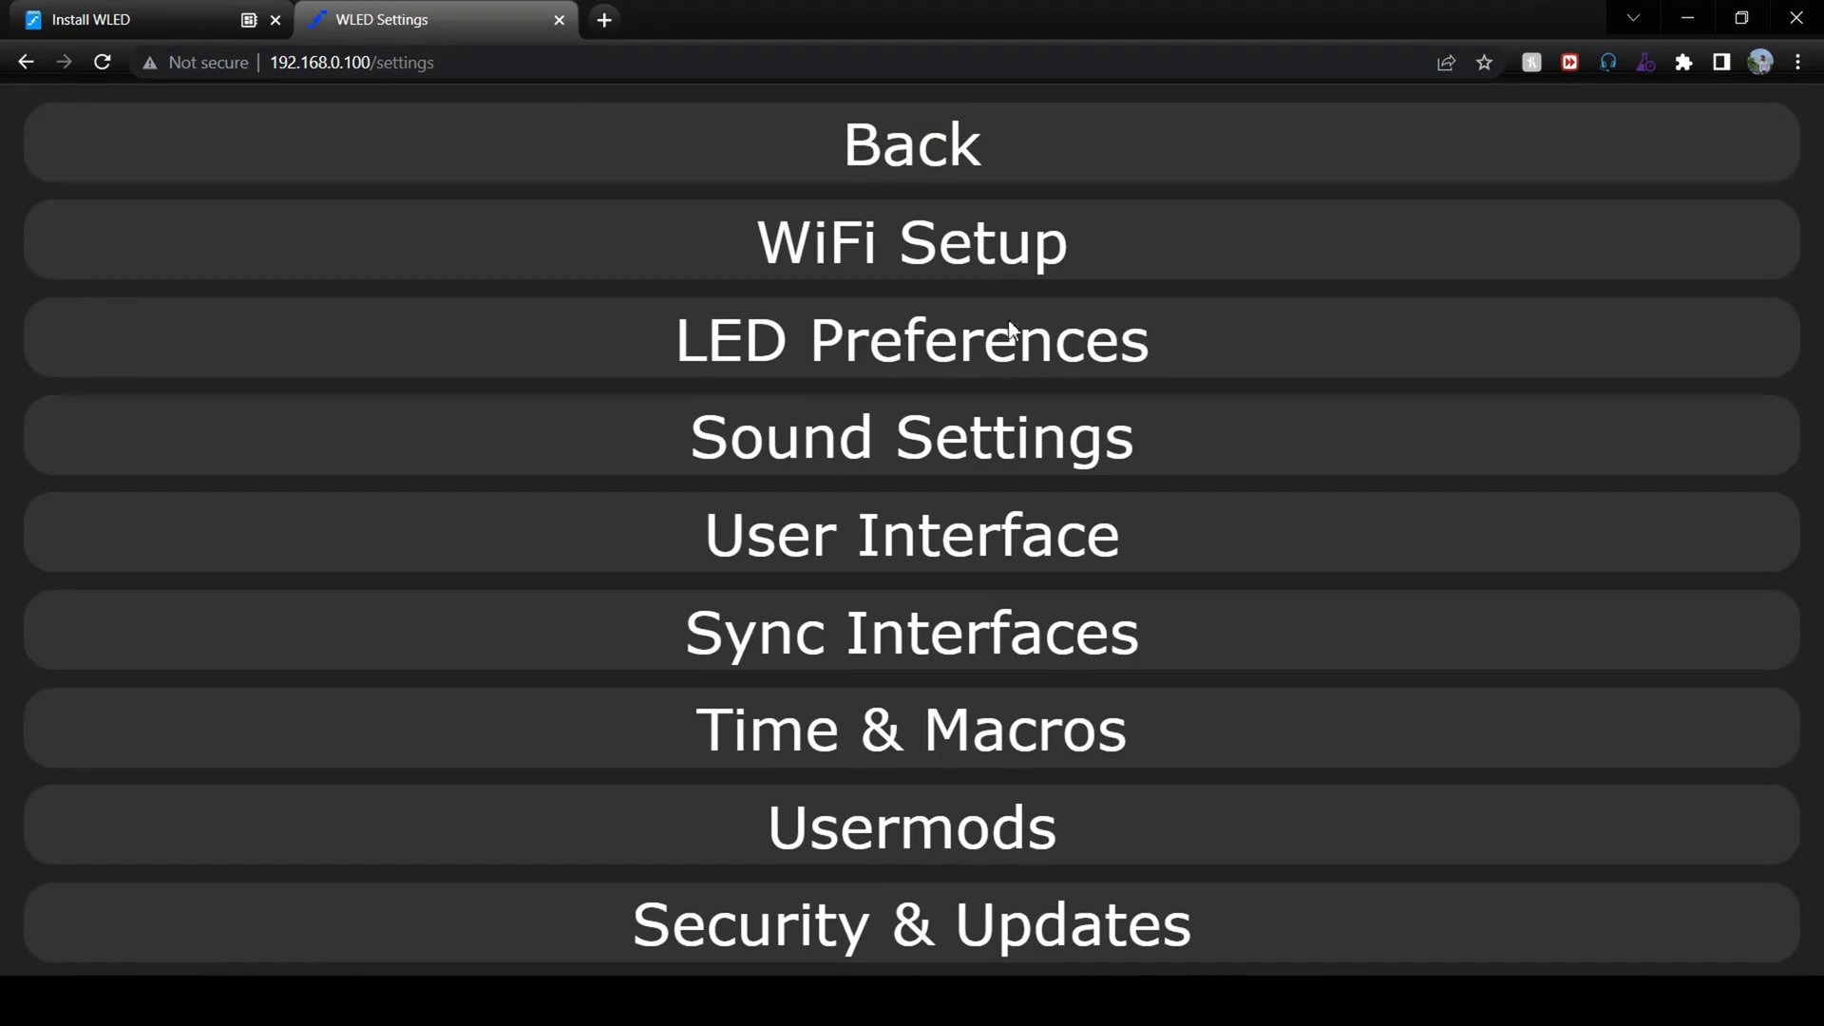
Configure the LEDs as a 2D Matrix panel, width 8, height 32, length 256
{"action": "left_click", "coordinate": [914, 357]}
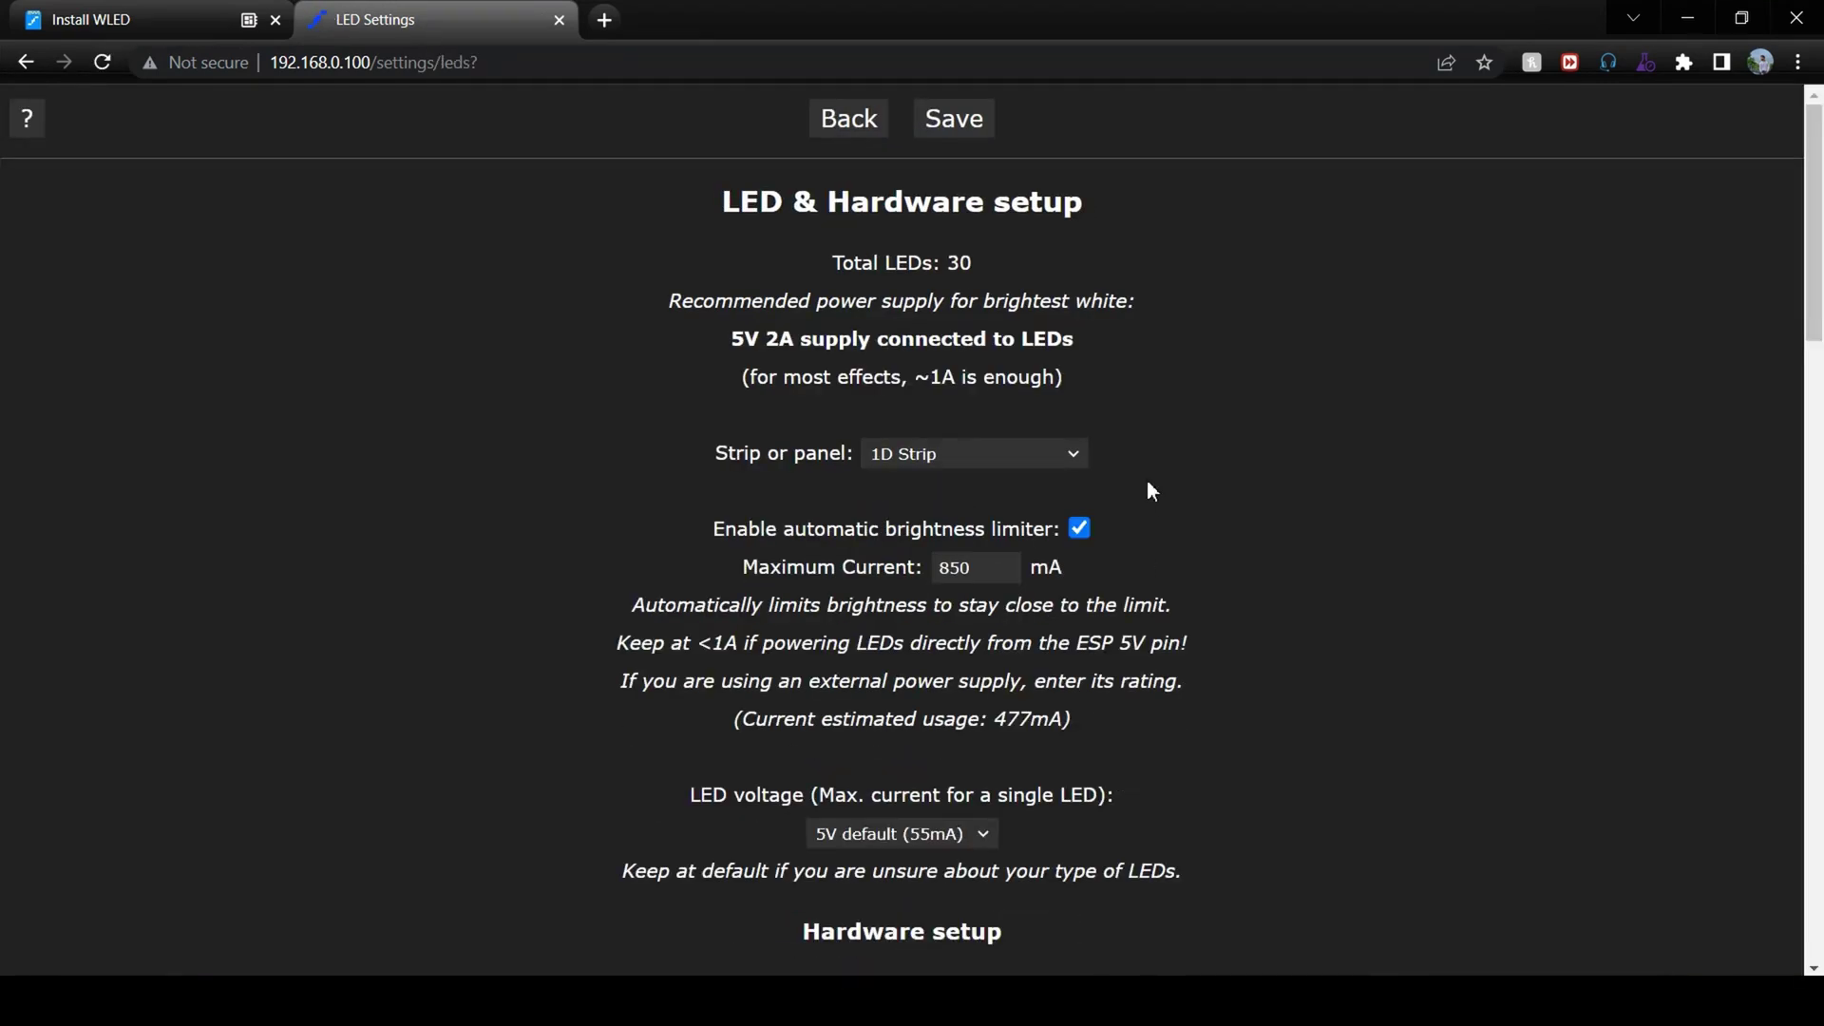
{"action": "scroll", "coordinate": [1147, 479], "scroll_direction": "down", "scroll_amount": 1}
{"action": "left_click", "coordinate": [1064, 356]}
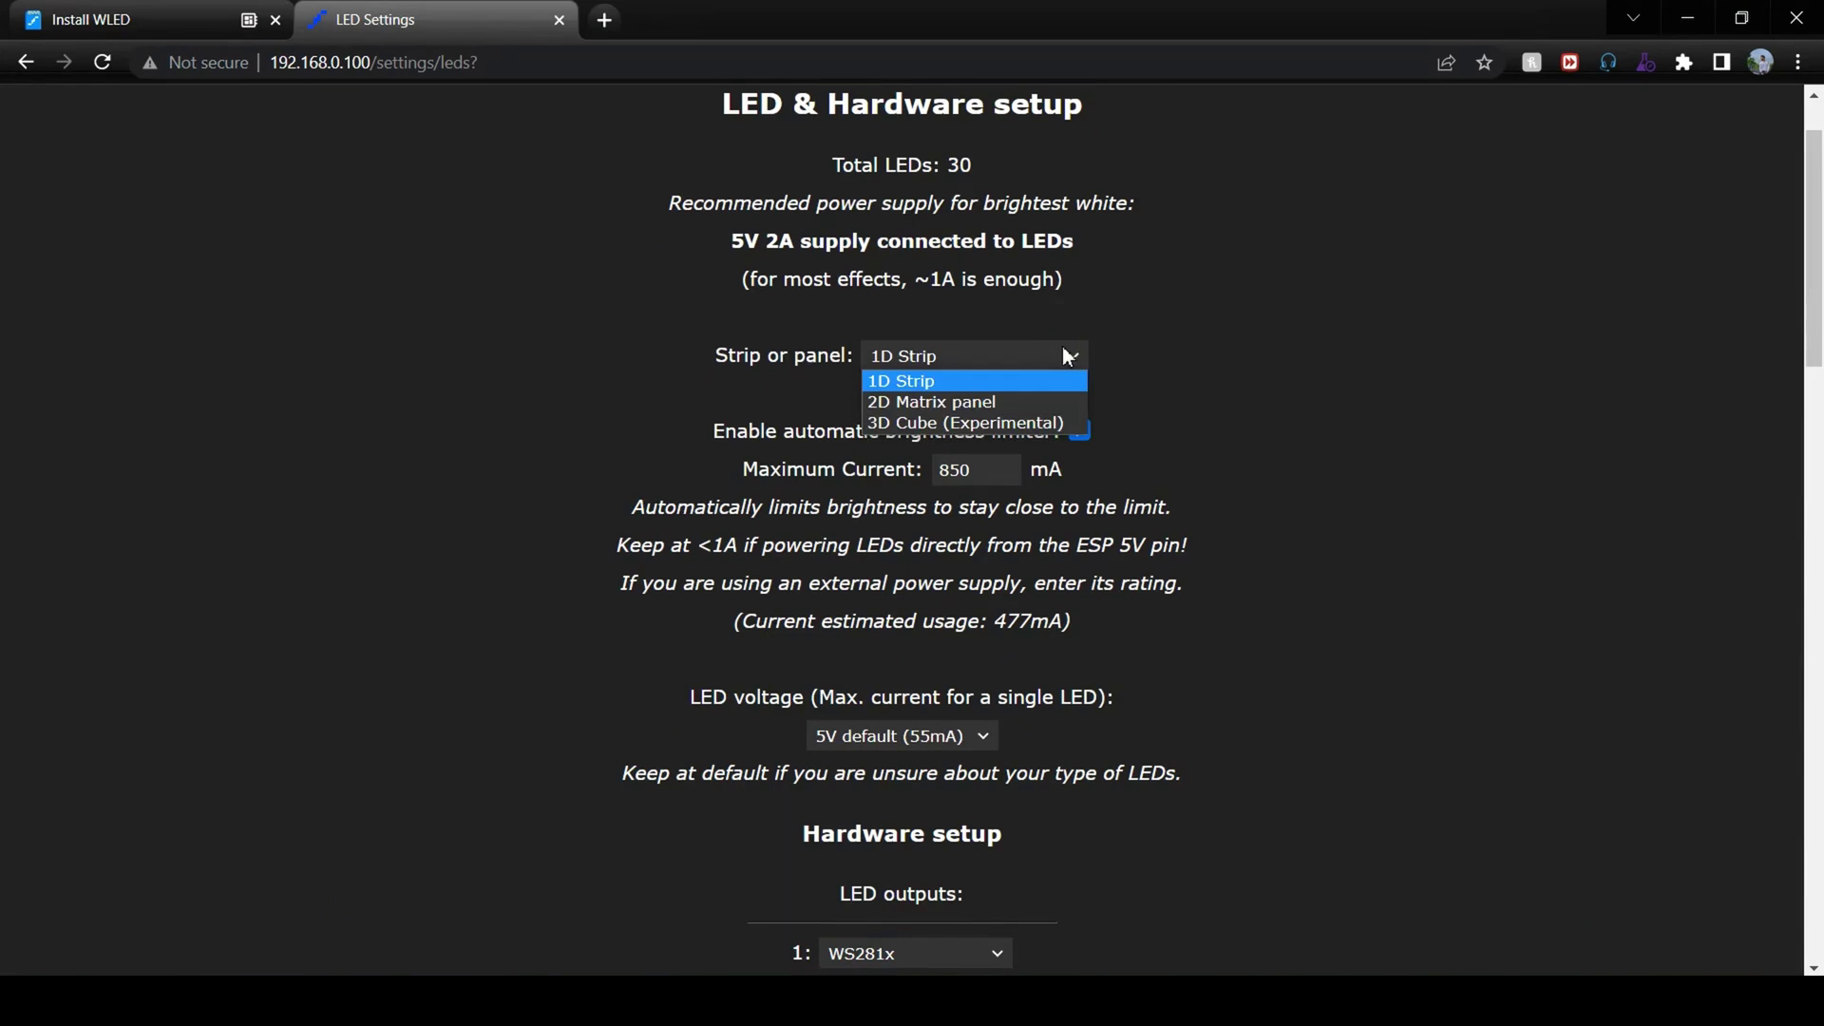
{"action": "left_click", "coordinate": [1042, 400]}
{"action": "scroll", "coordinate": [874, 521], "scroll_direction": "down", "scroll_amount": 1}
{"action": "scroll", "coordinate": [874, 522], "scroll_direction": "down", "scroll_amount": 1}
{"action": "left_click", "coordinate": [838, 399]}
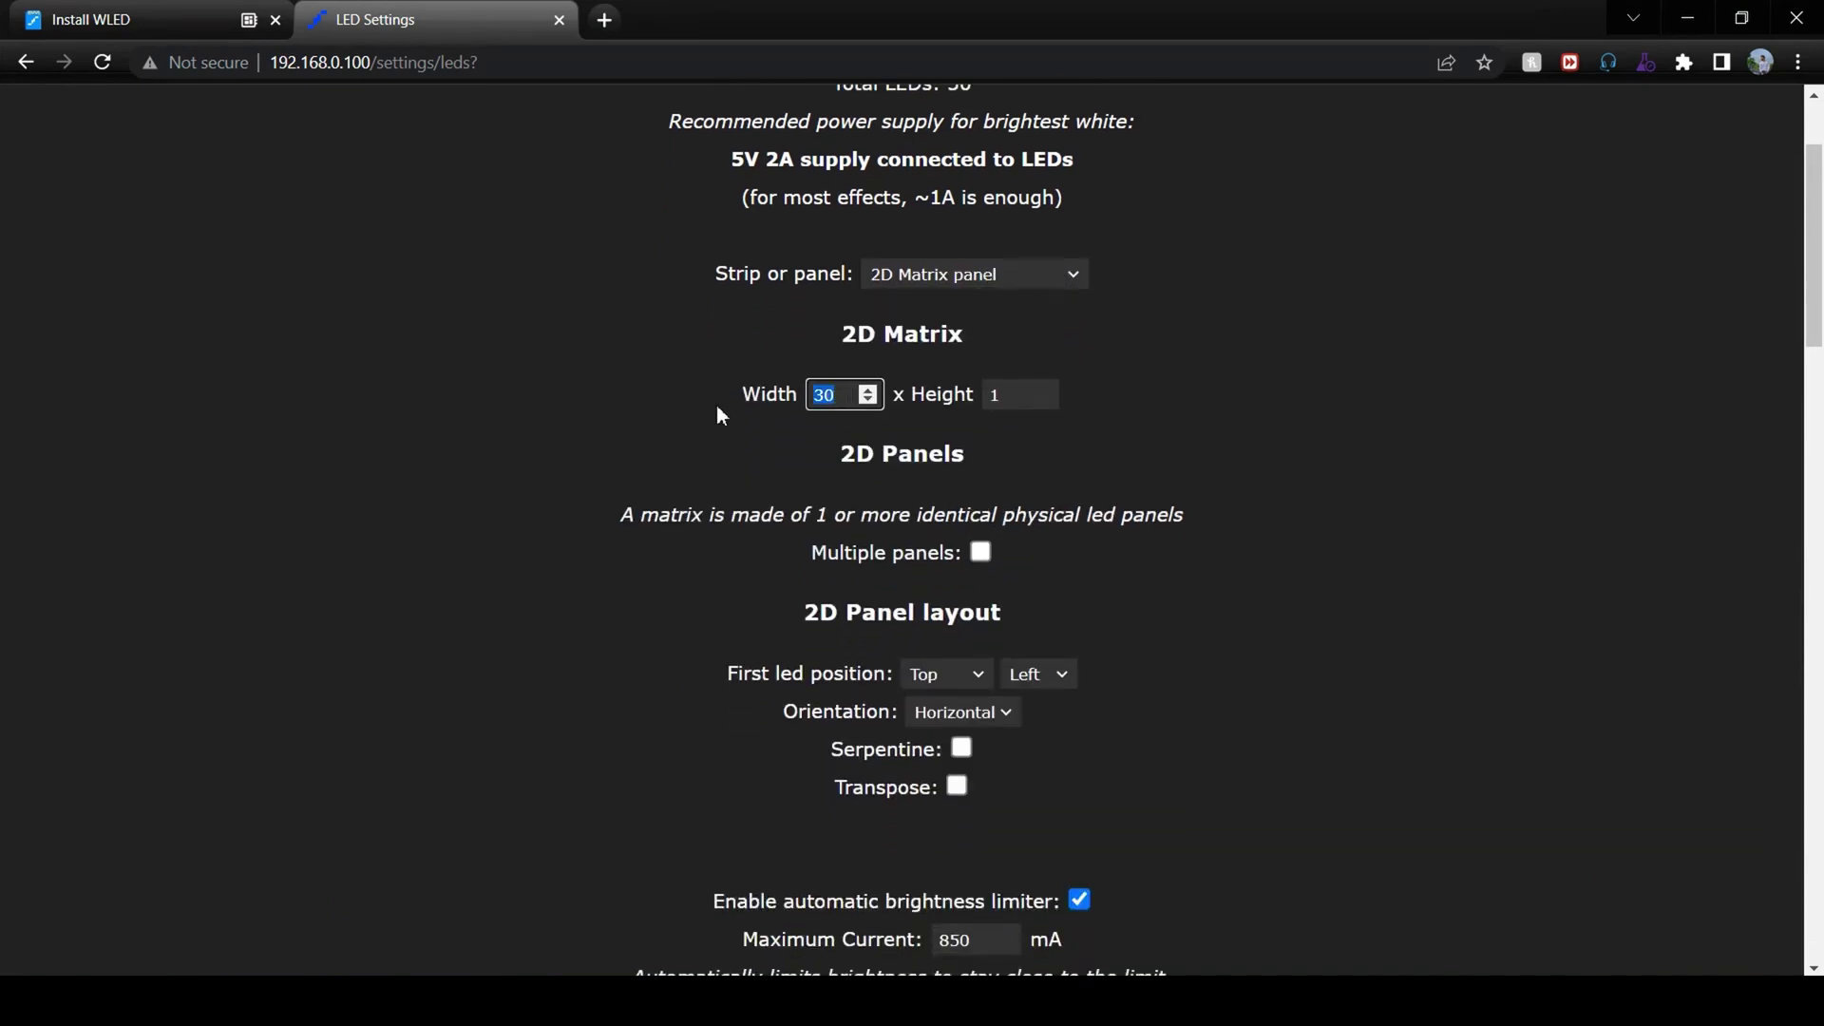
{"action": "type", "text": "8"}
{"action": "key", "text": "Tab"}
{"action": "type", "text": "32"}
{"action": "scroll", "coordinate": [1124, 570], "scroll_direction": "down", "scroll_amount": 3}
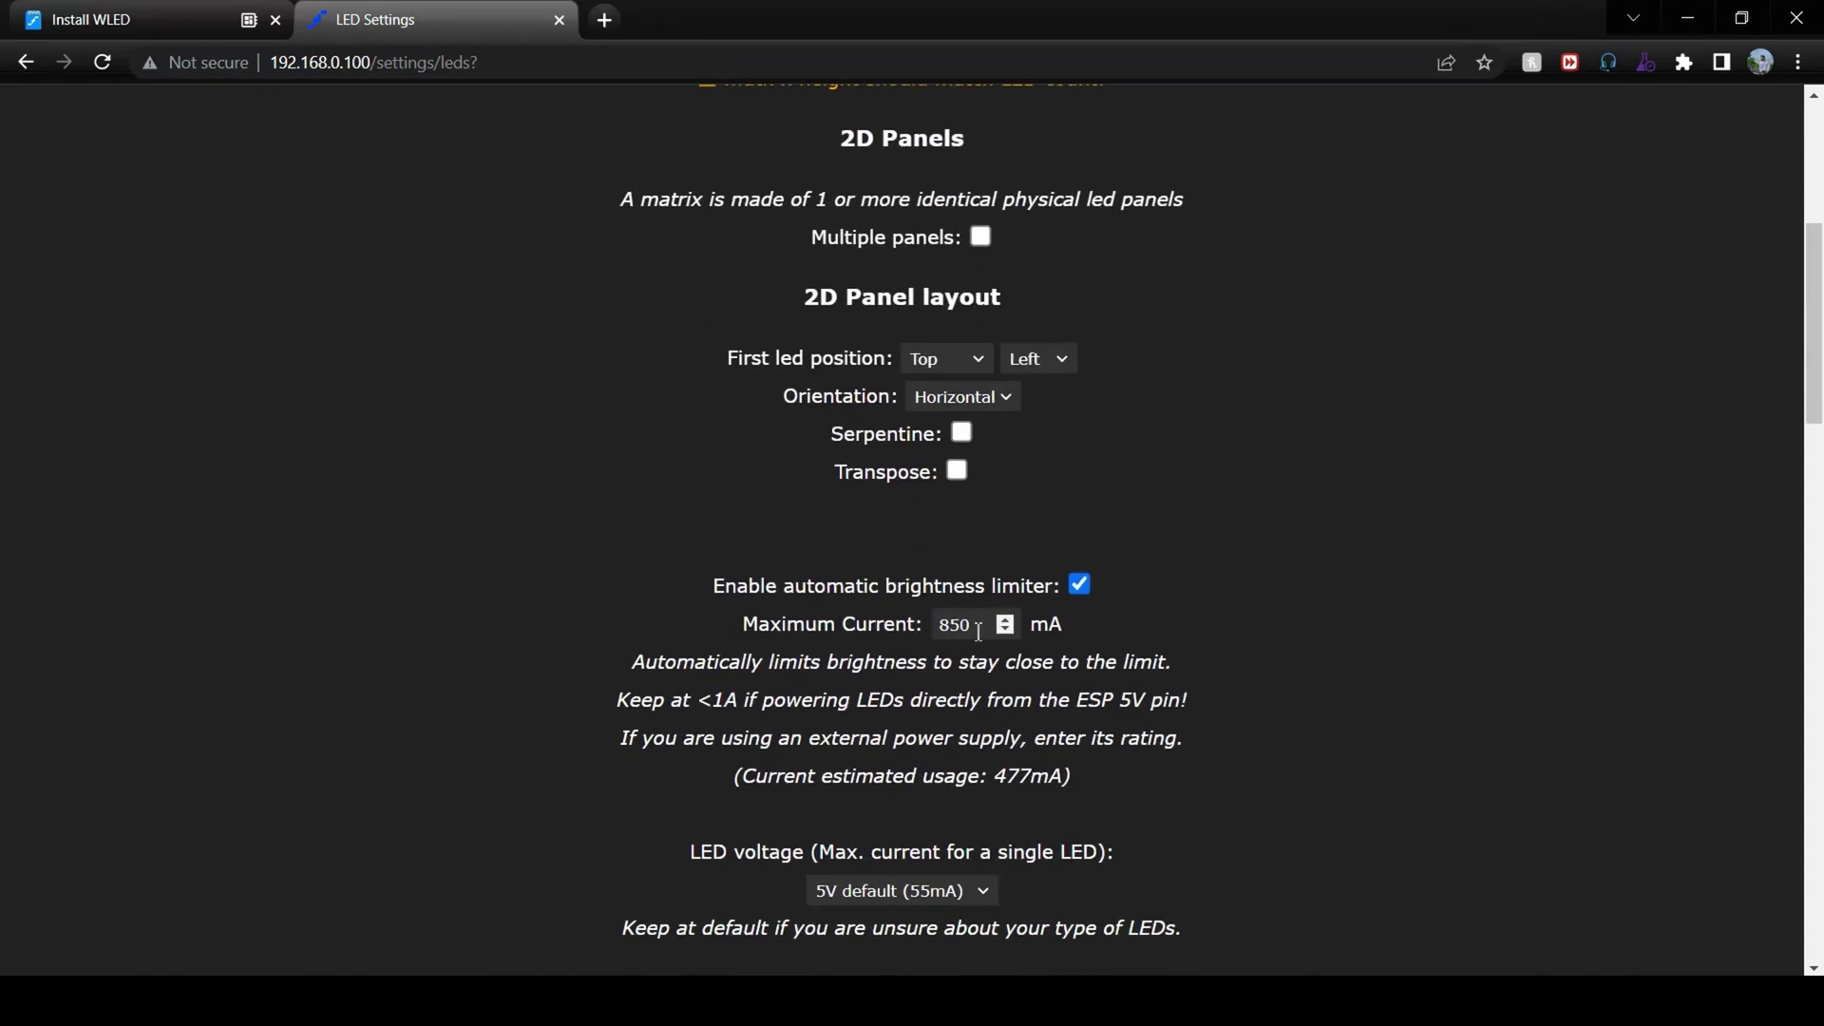
{"action": "scroll", "coordinate": [971, 808], "scroll_direction": "down", "scroll_amount": 4}
{"action": "scroll", "coordinate": [970, 807], "scroll_direction": "down", "scroll_amount": 2}
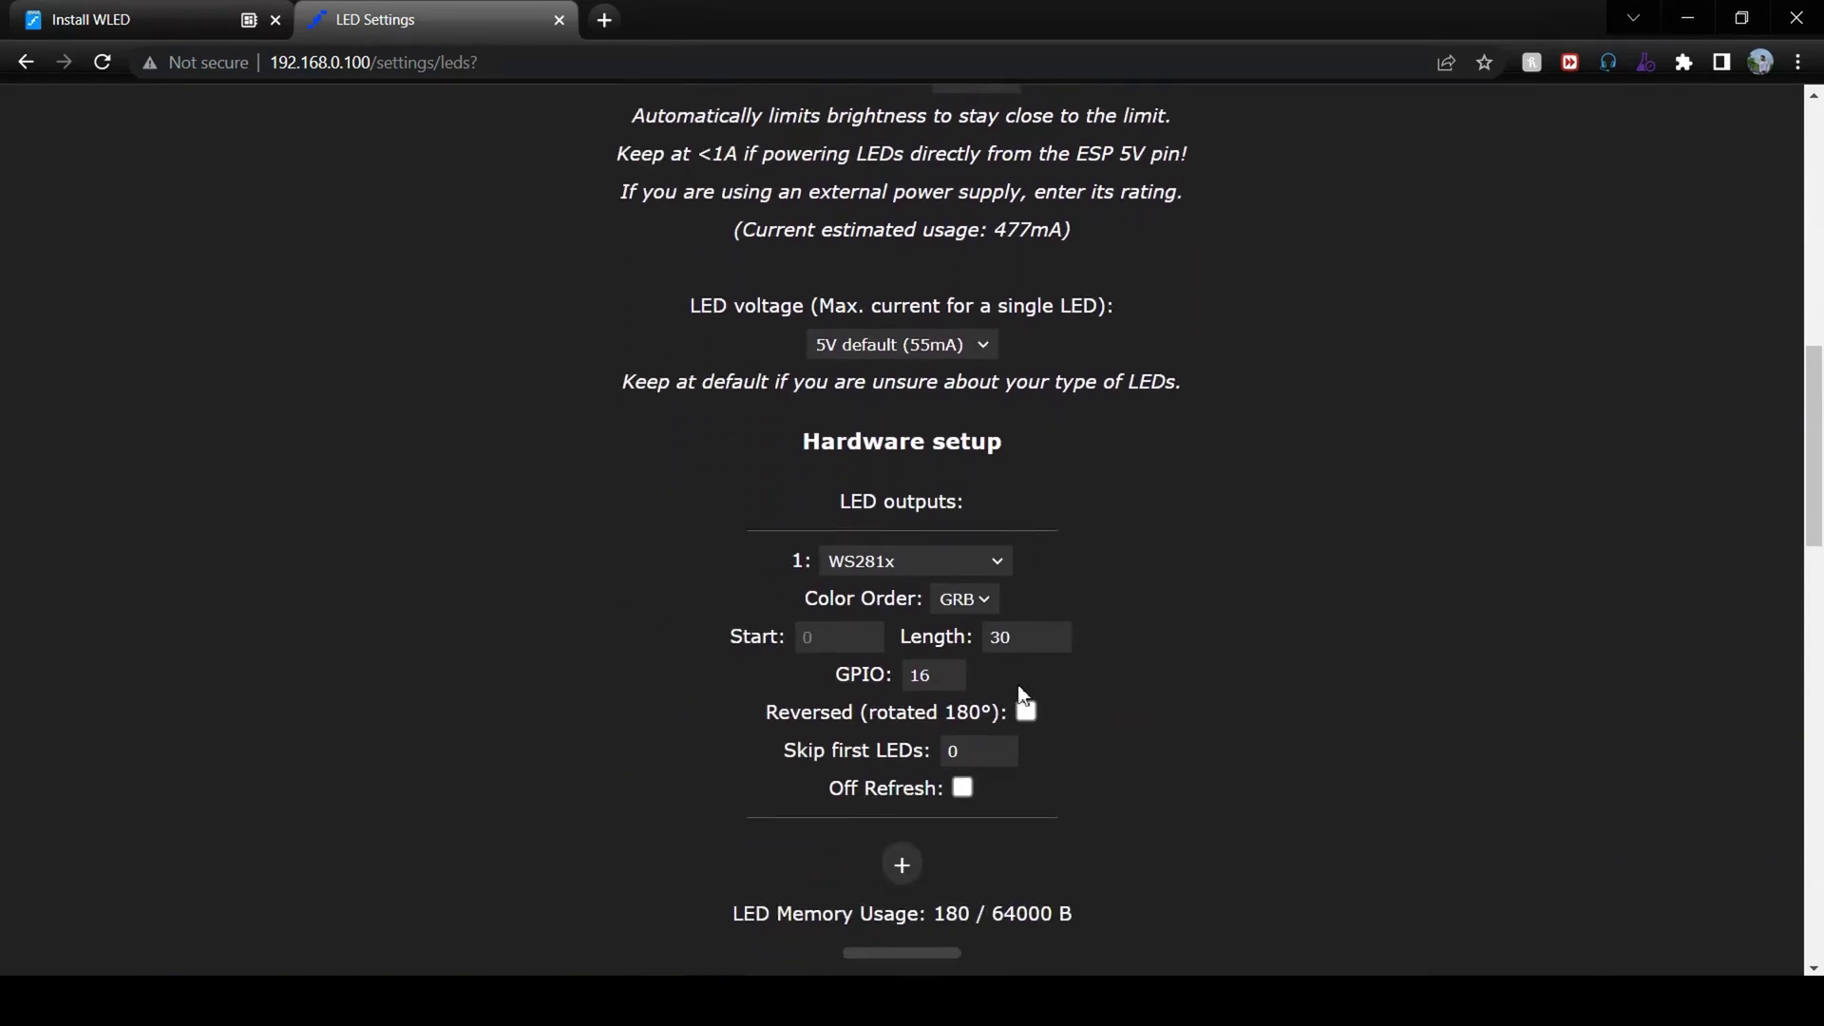
{"action": "double_click", "coordinate": [985, 596]}
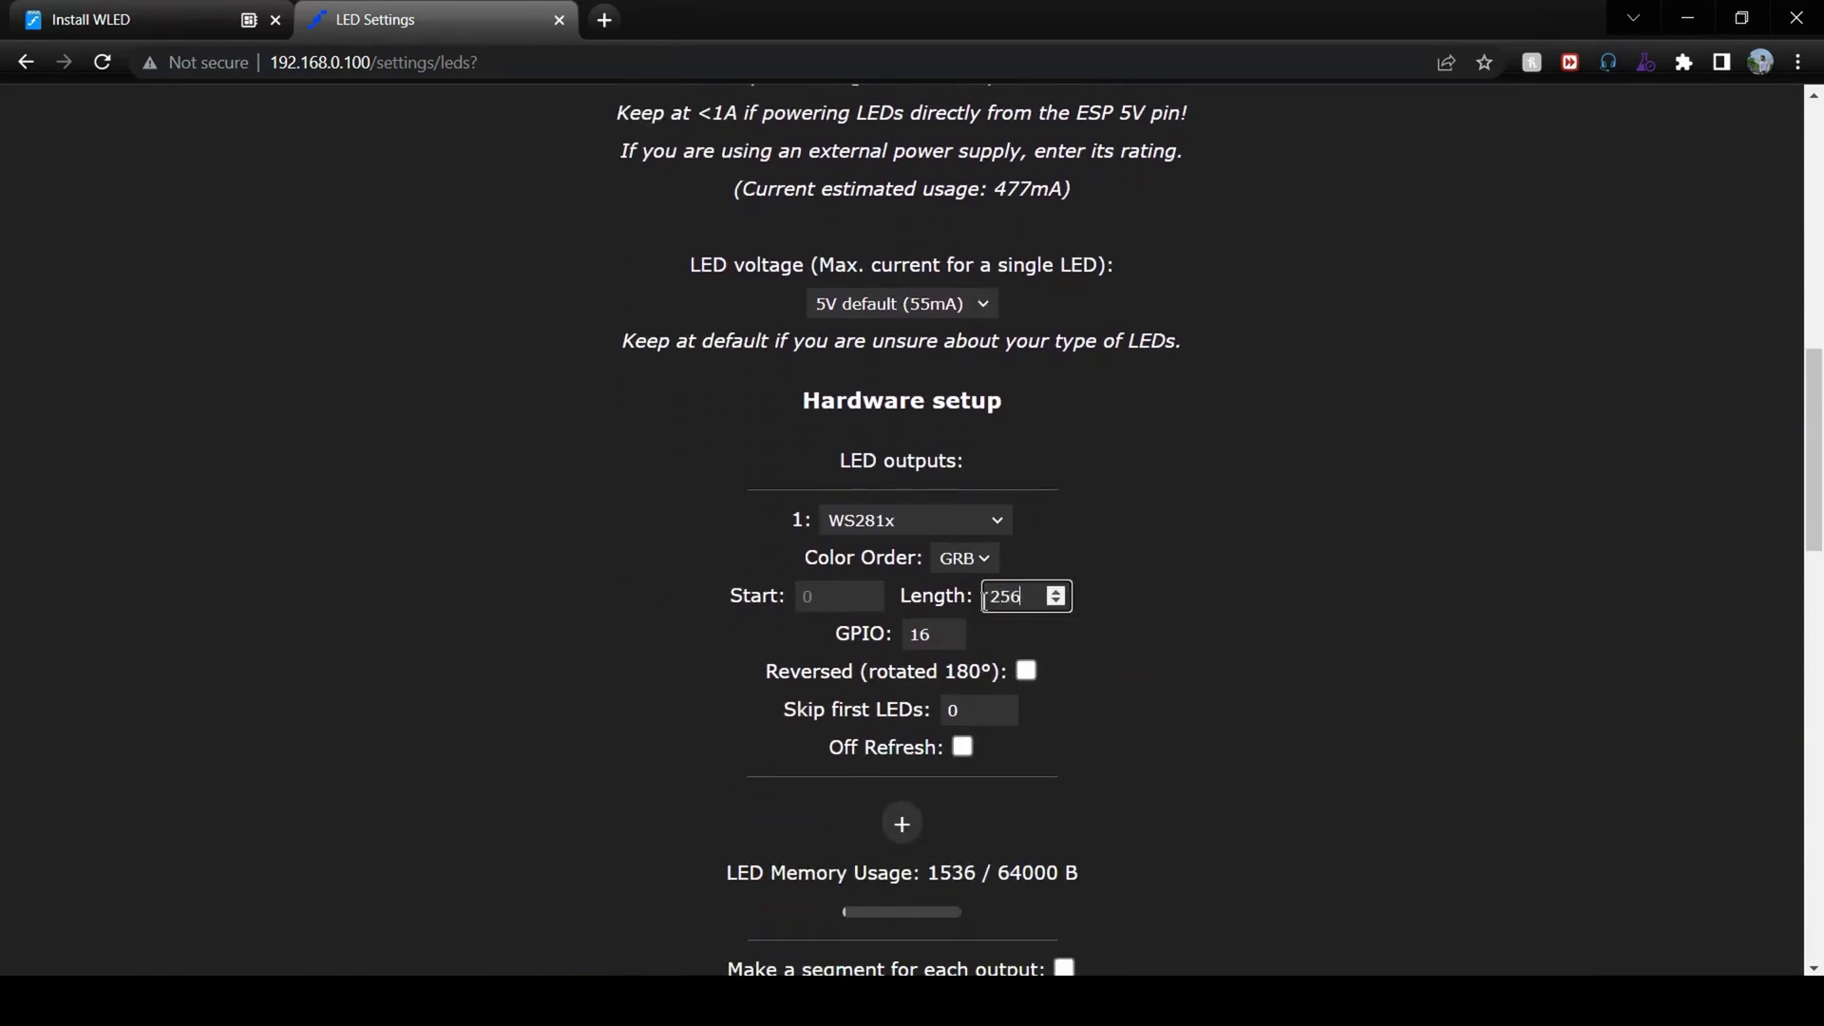
{"action": "scroll", "coordinate": [1232, 608], "scroll_direction": "down", "scroll_amount": 1}
{"action": "scroll", "coordinate": [1032, 211], "scroll_direction": "up", "scroll_amount": 15}
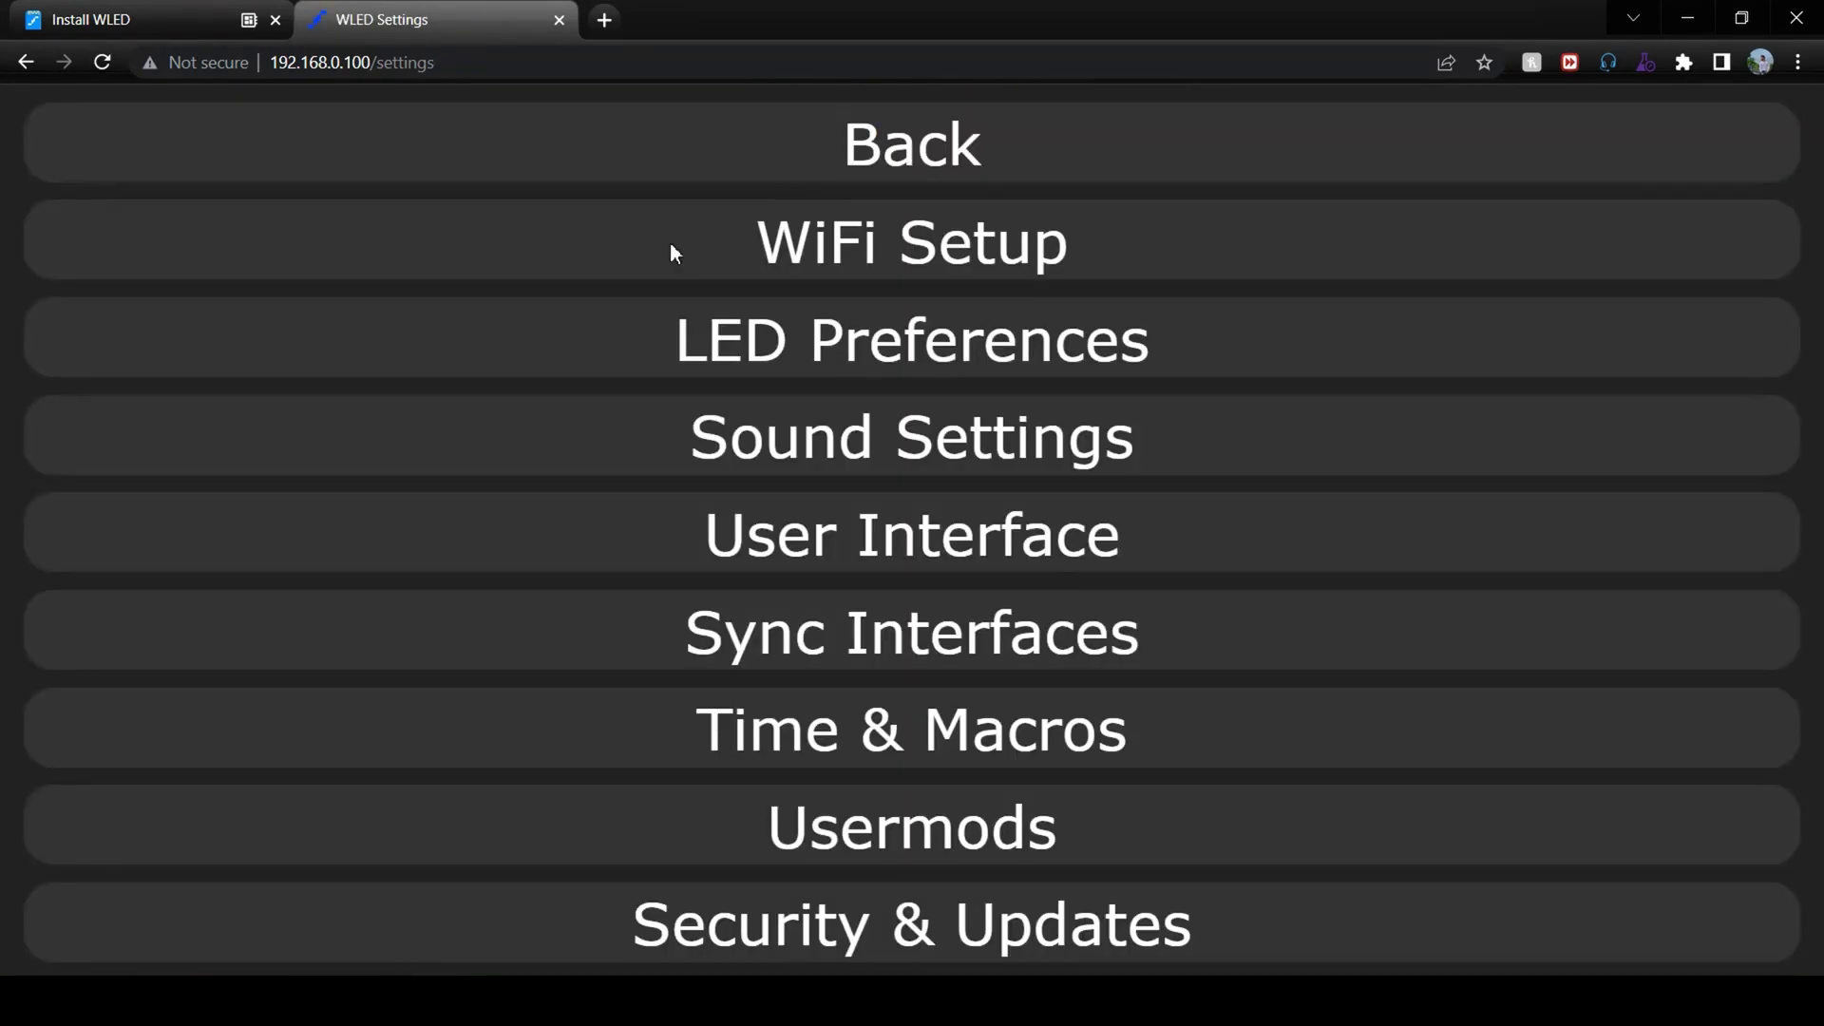
Set the microphone to Generic I2S with SD 32, WS 15, SCK 14 and save
{"action": "left_click", "coordinate": [840, 447]}
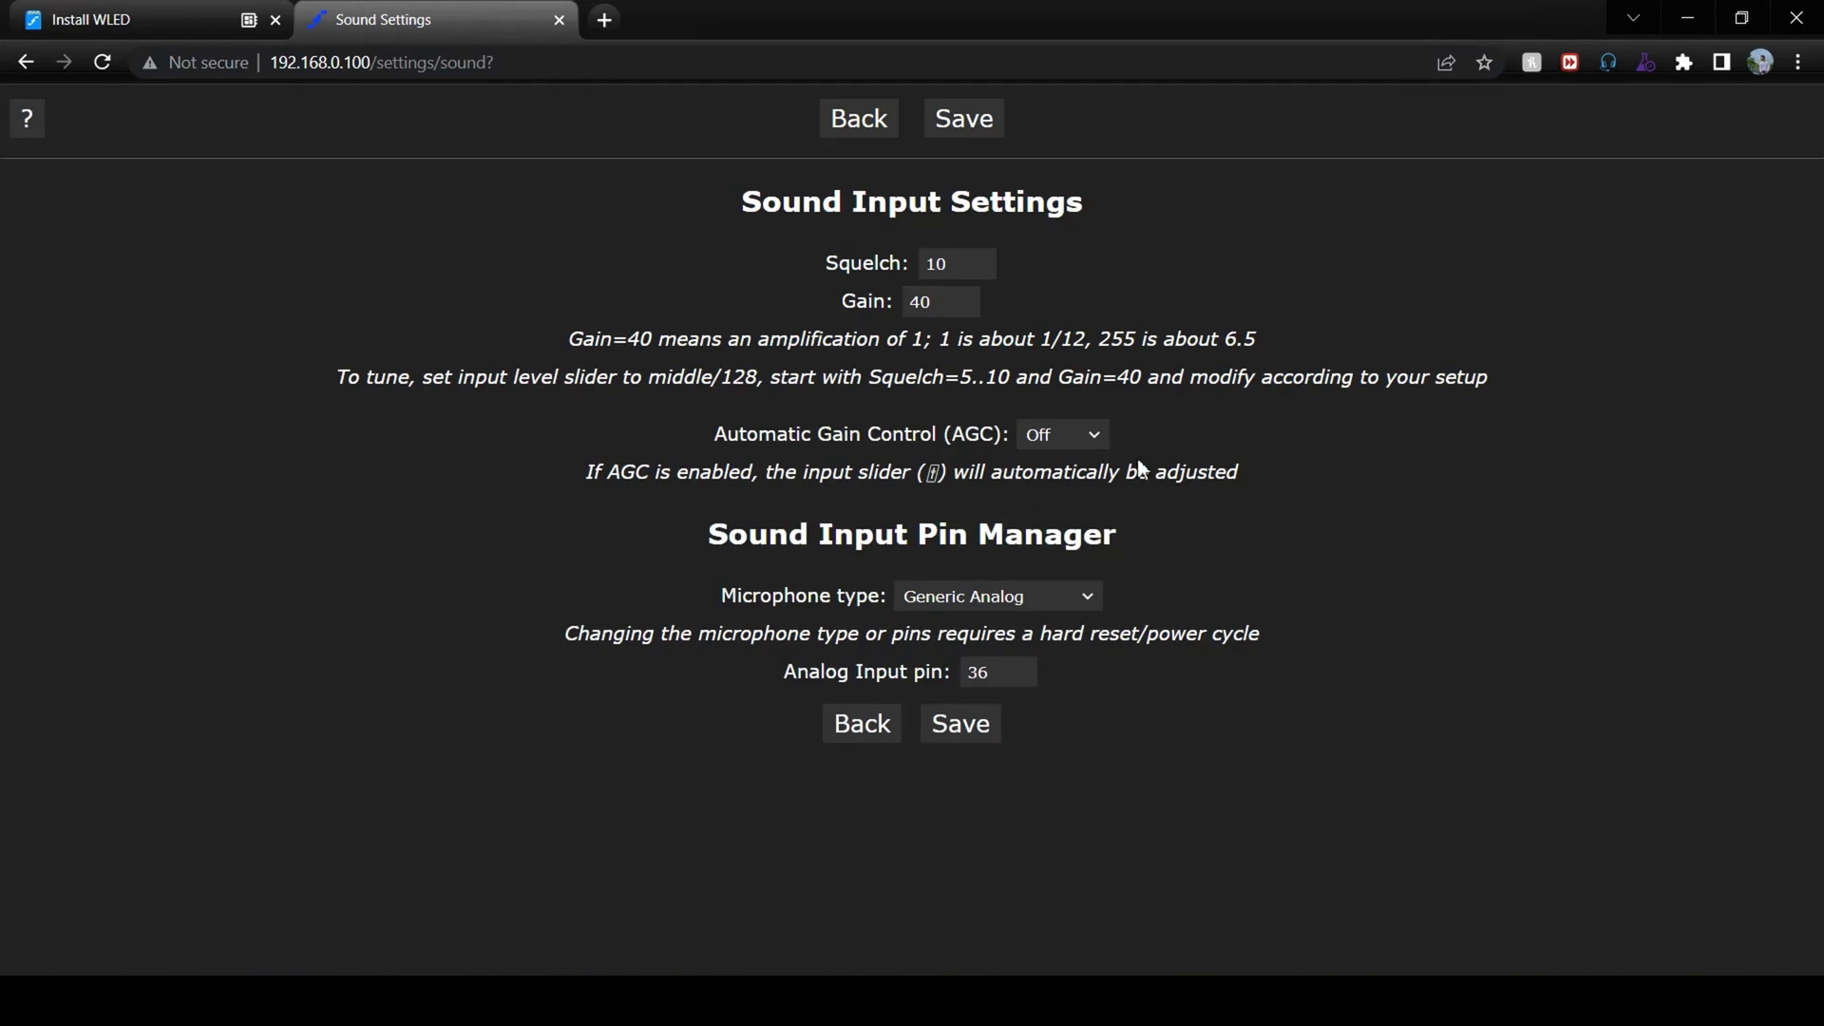
{"action": "left_click", "coordinate": [1074, 600]}
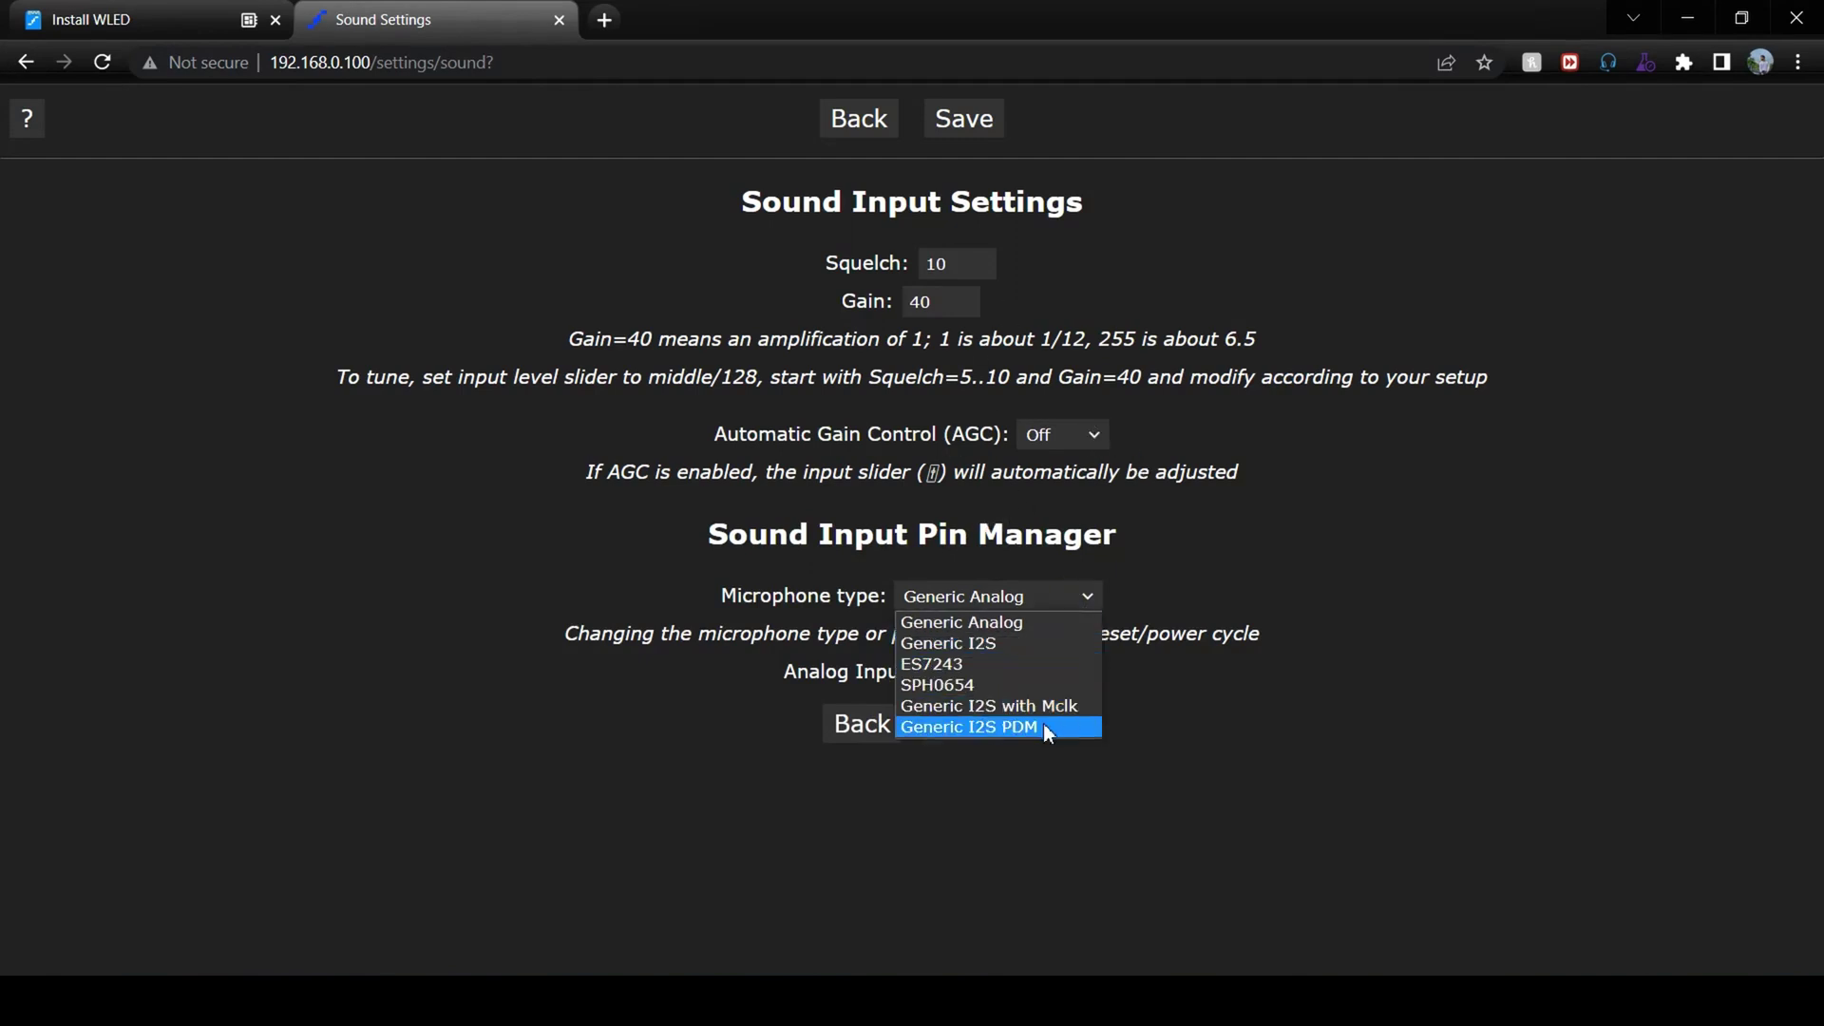
{"action": "left_click", "coordinate": [1024, 656]}
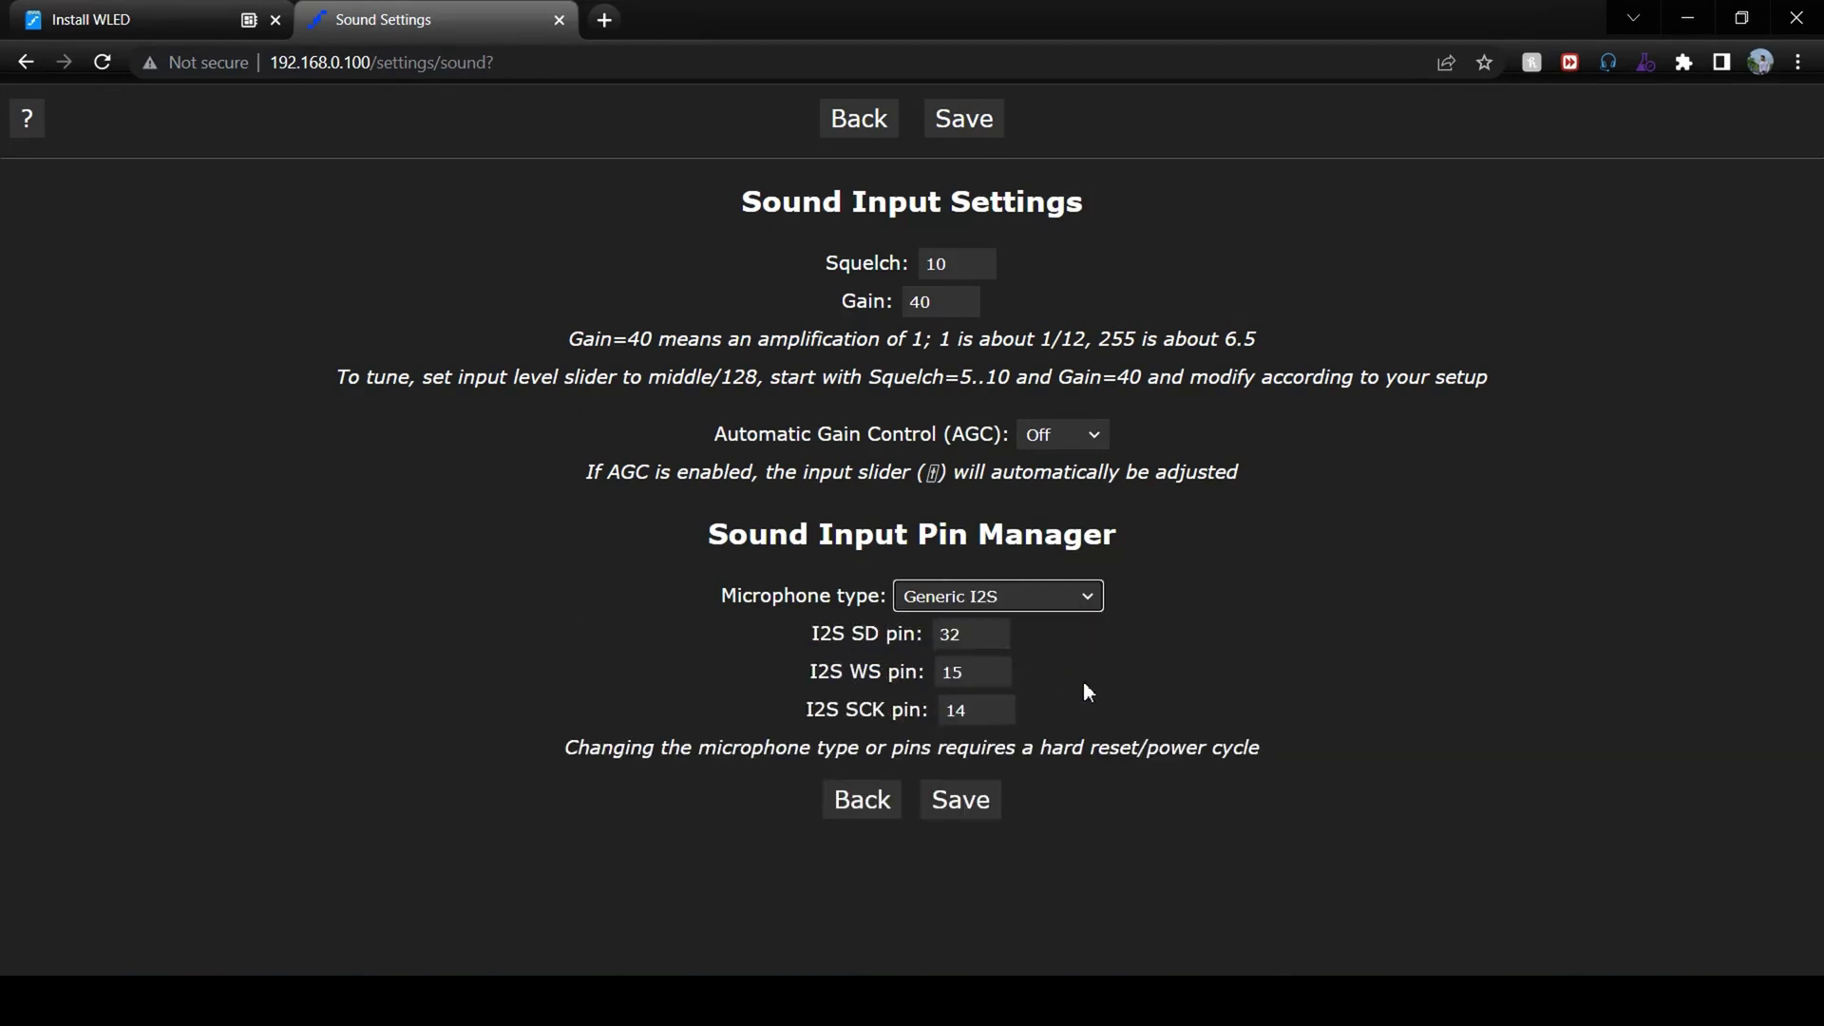
{"action": "left_click", "coordinate": [960, 803]}
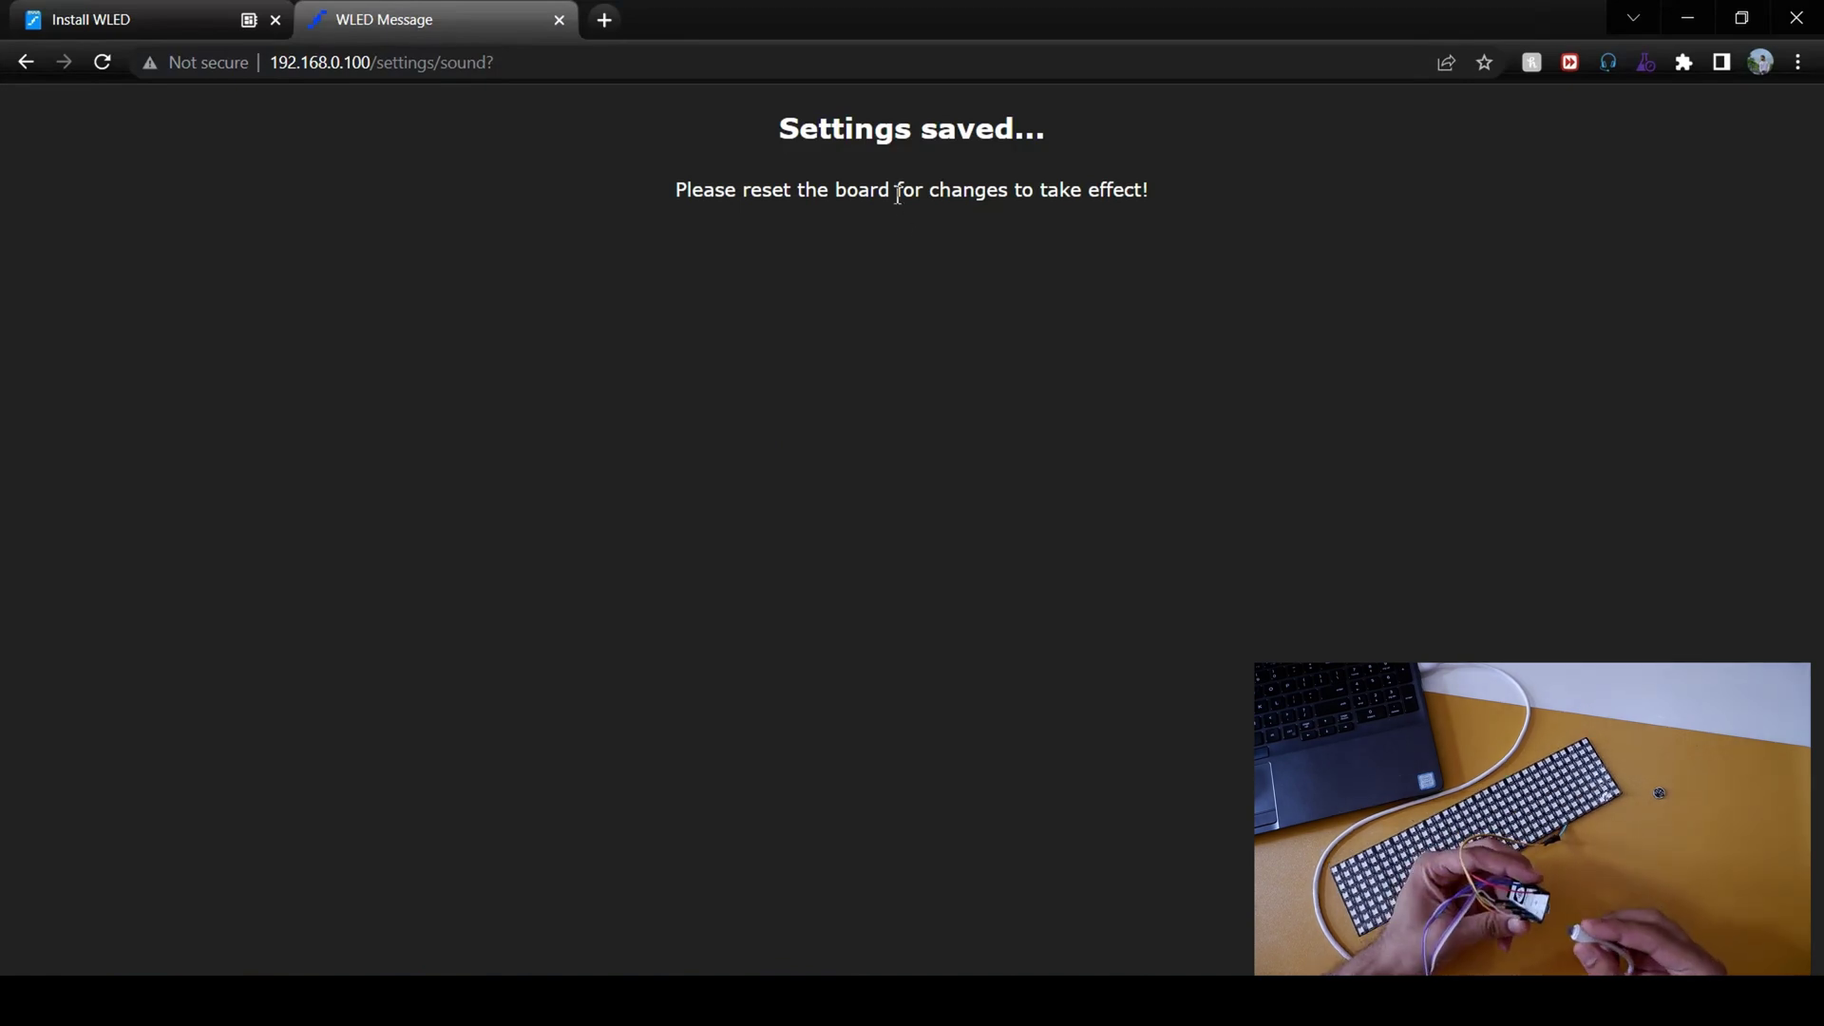
{"action": "left_click", "coordinate": [383, 63]}
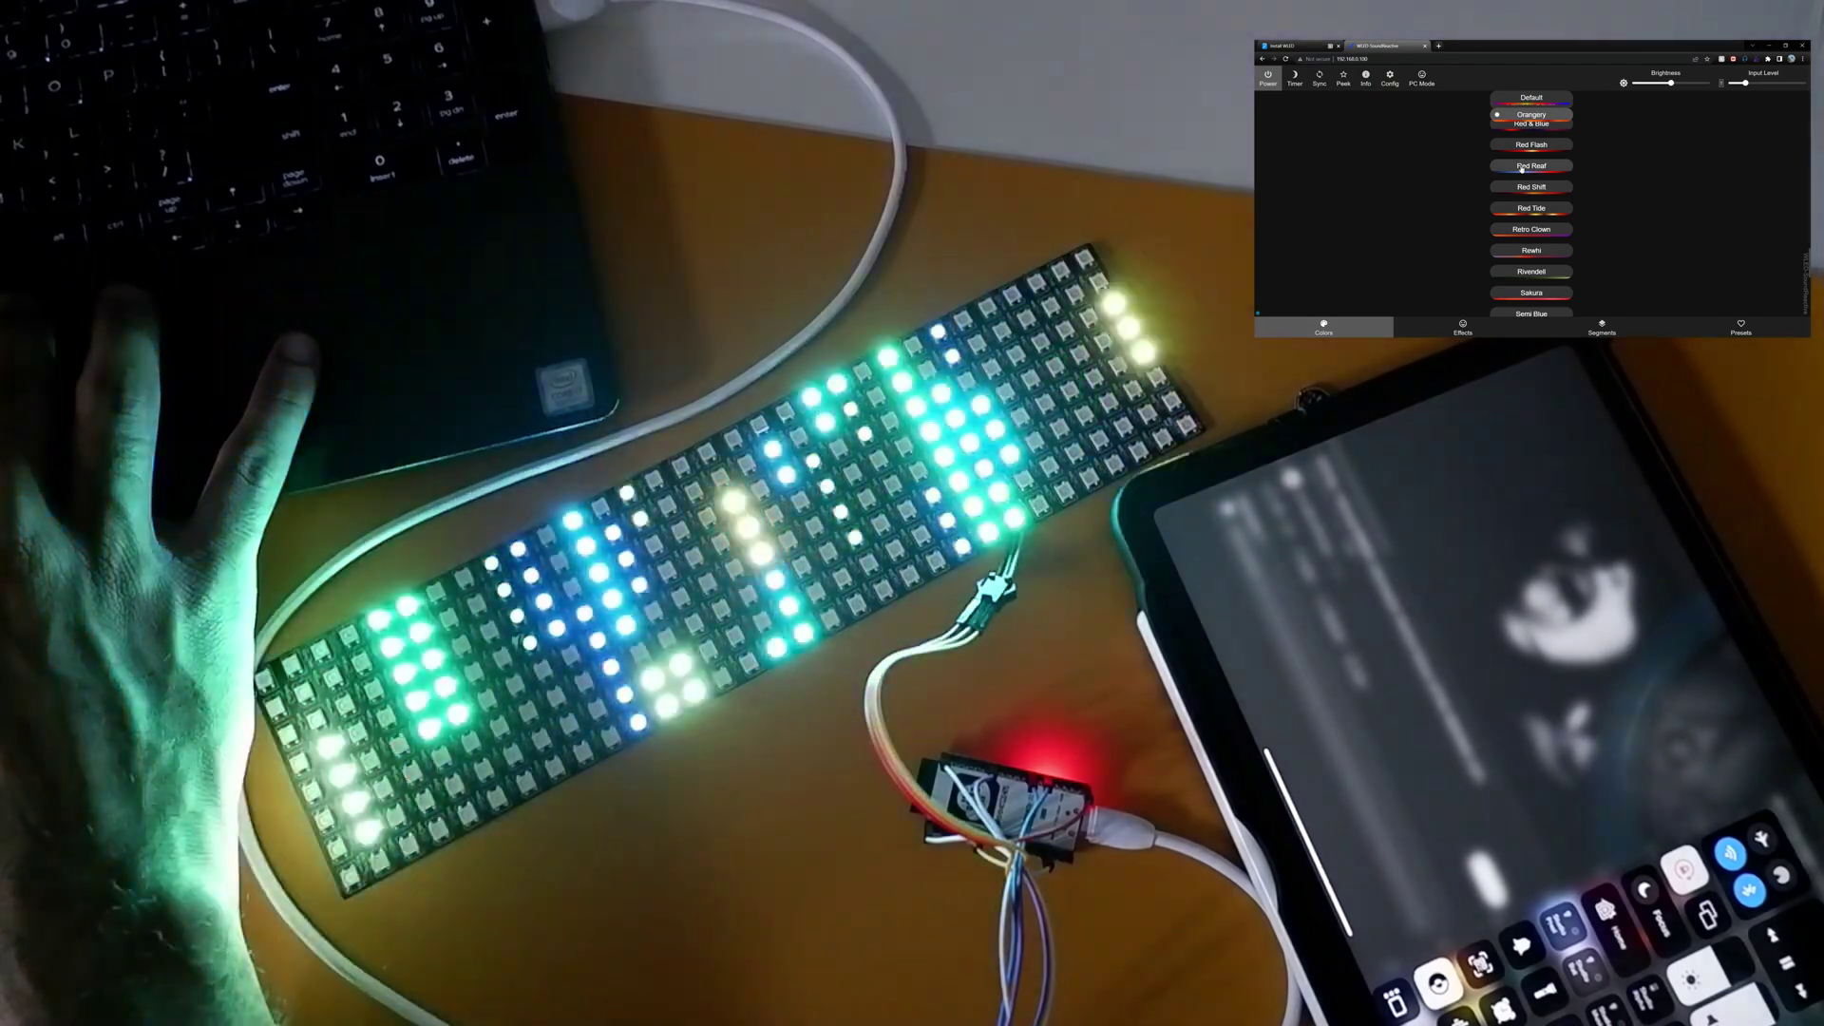
Try the Red Reaf palette on the matrix, then switch to Yelblu
{"action": "left_click", "coordinate": [1522, 168]}
{"action": "scroll", "coordinate": [1531, 190], "scroll_direction": "down", "scroll_amount": 5}
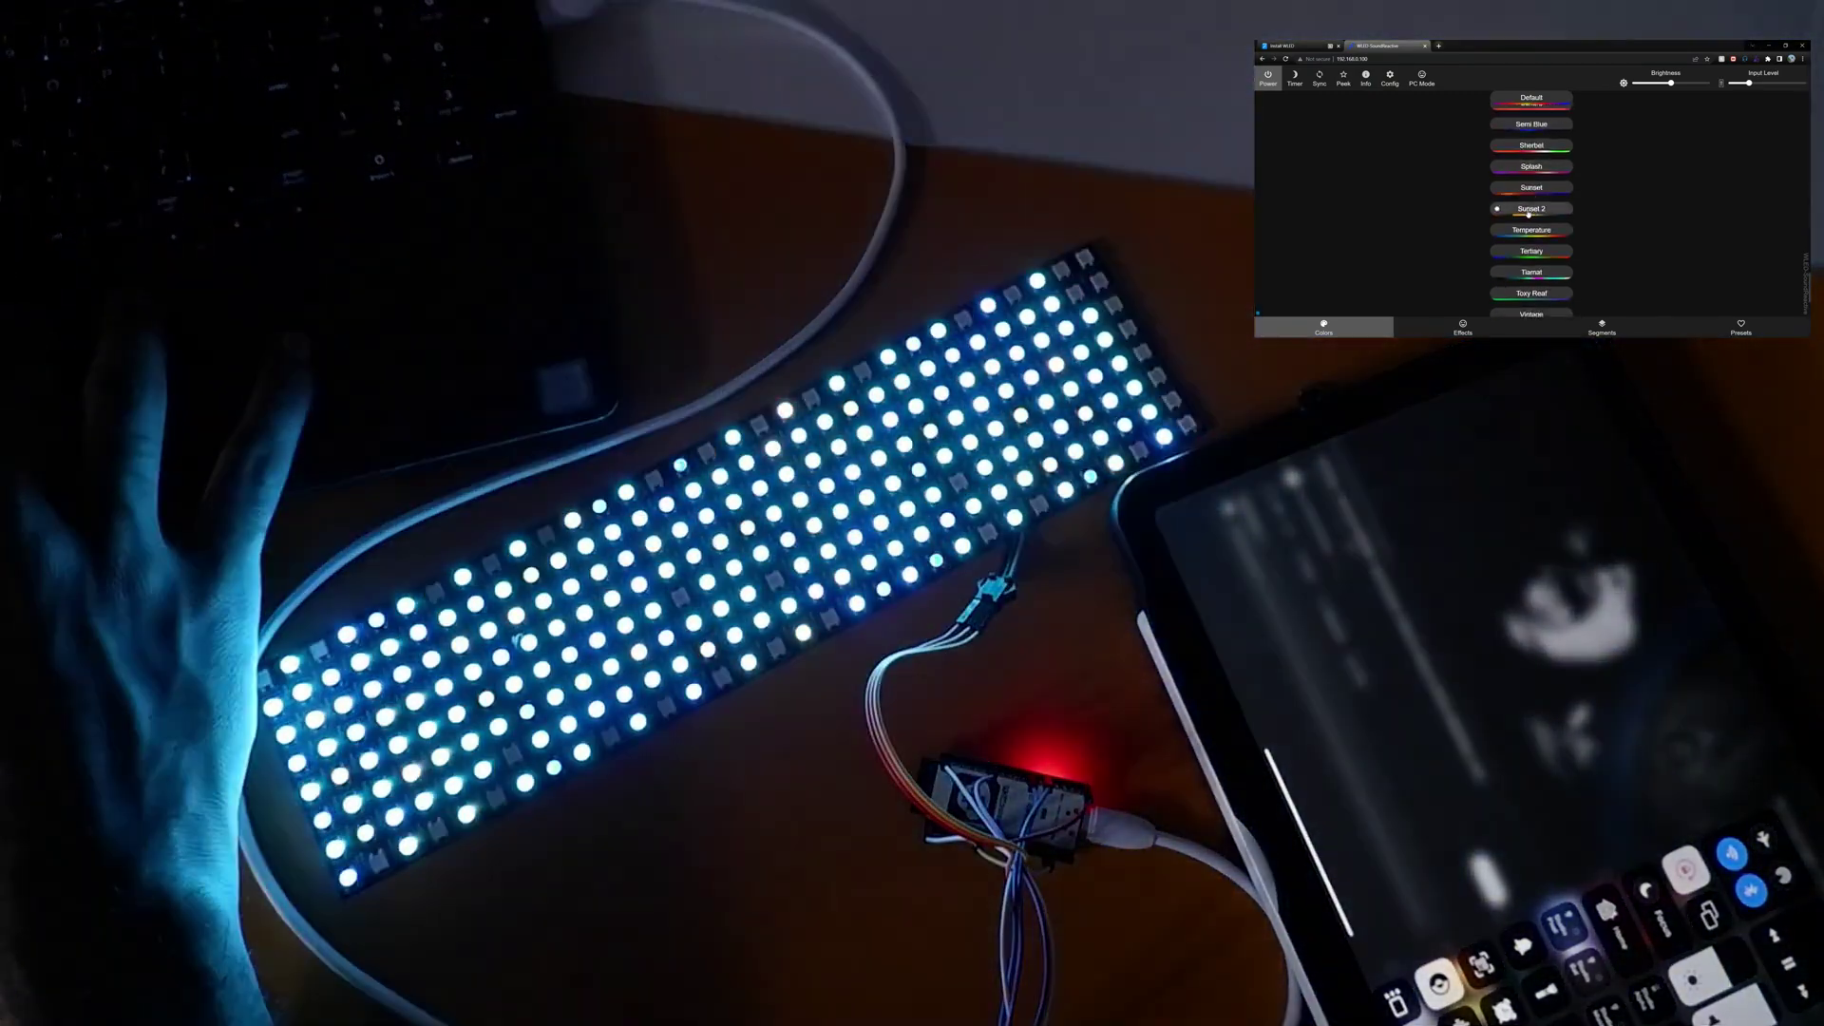
{"action": "scroll", "coordinate": [1531, 211], "scroll_direction": "down", "scroll_amount": 3}
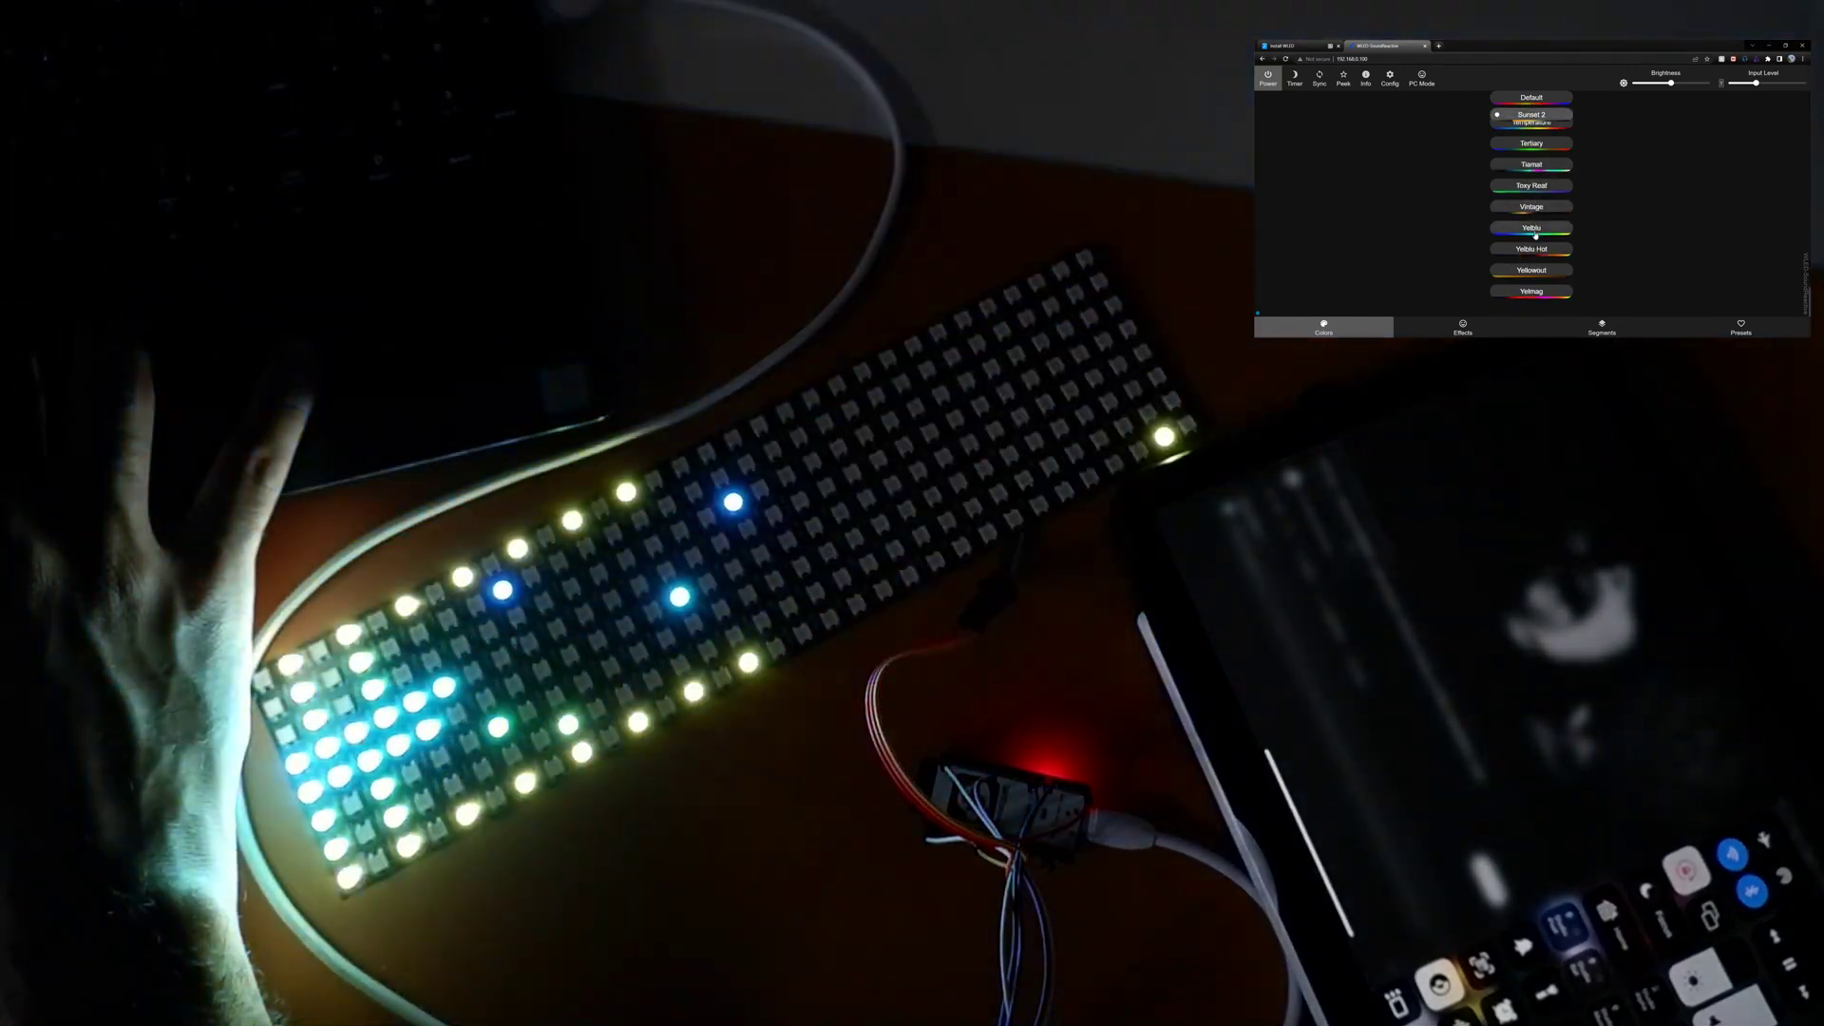
{"action": "left_click", "coordinate": [1533, 229]}
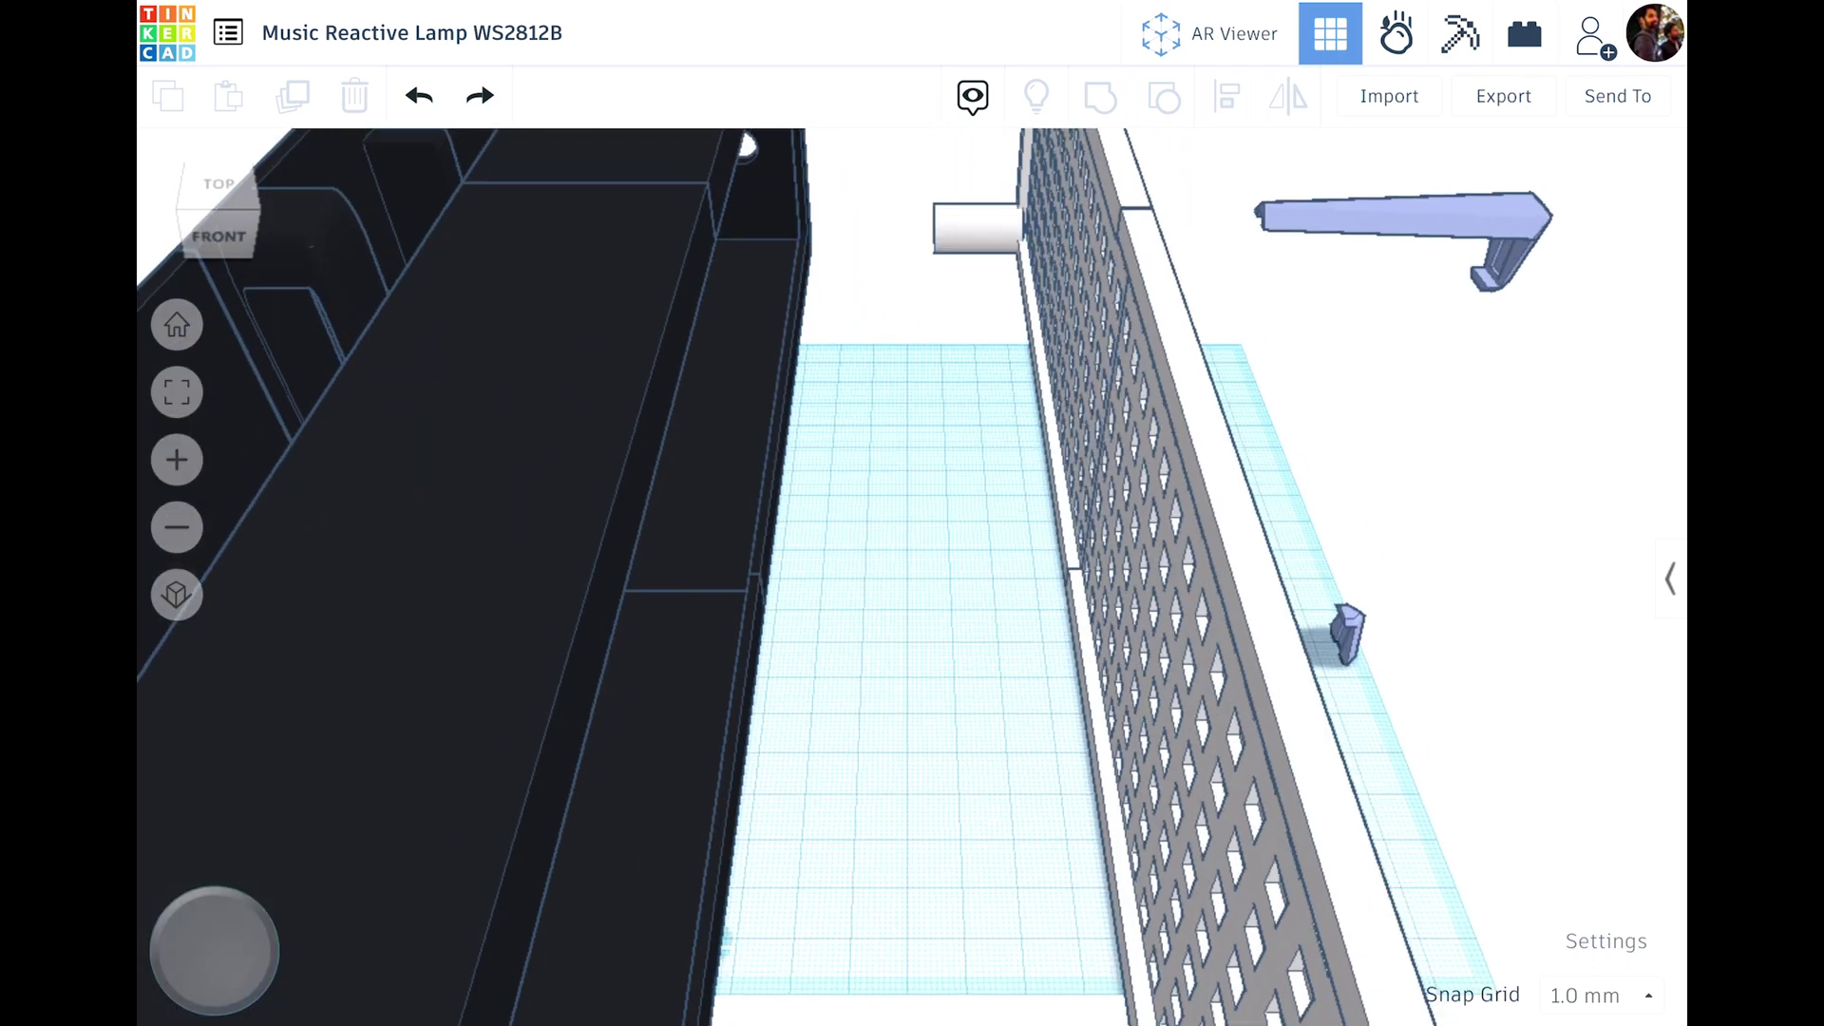
Redo to the see-through assembled lamp case, then undo back to the closed black case
{"action": "key", "text": "ctrl+y"}
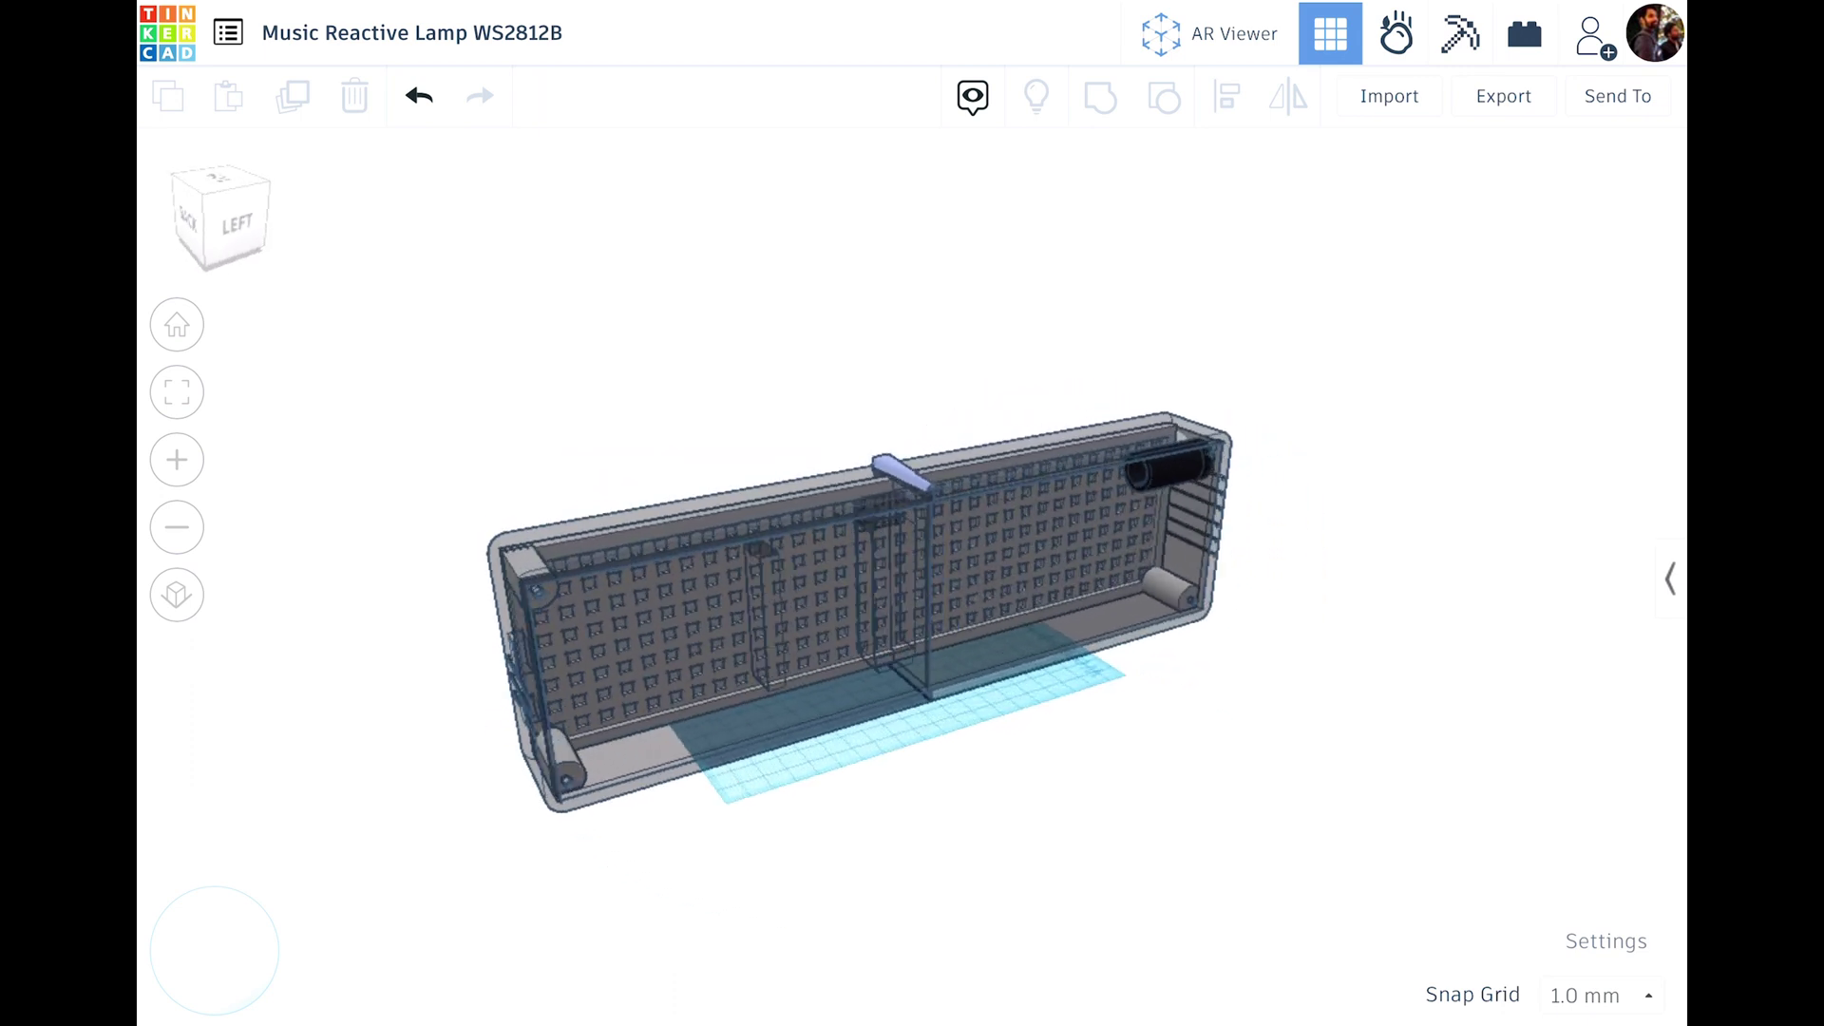
{"action": "key", "text": "ctrl+z"}
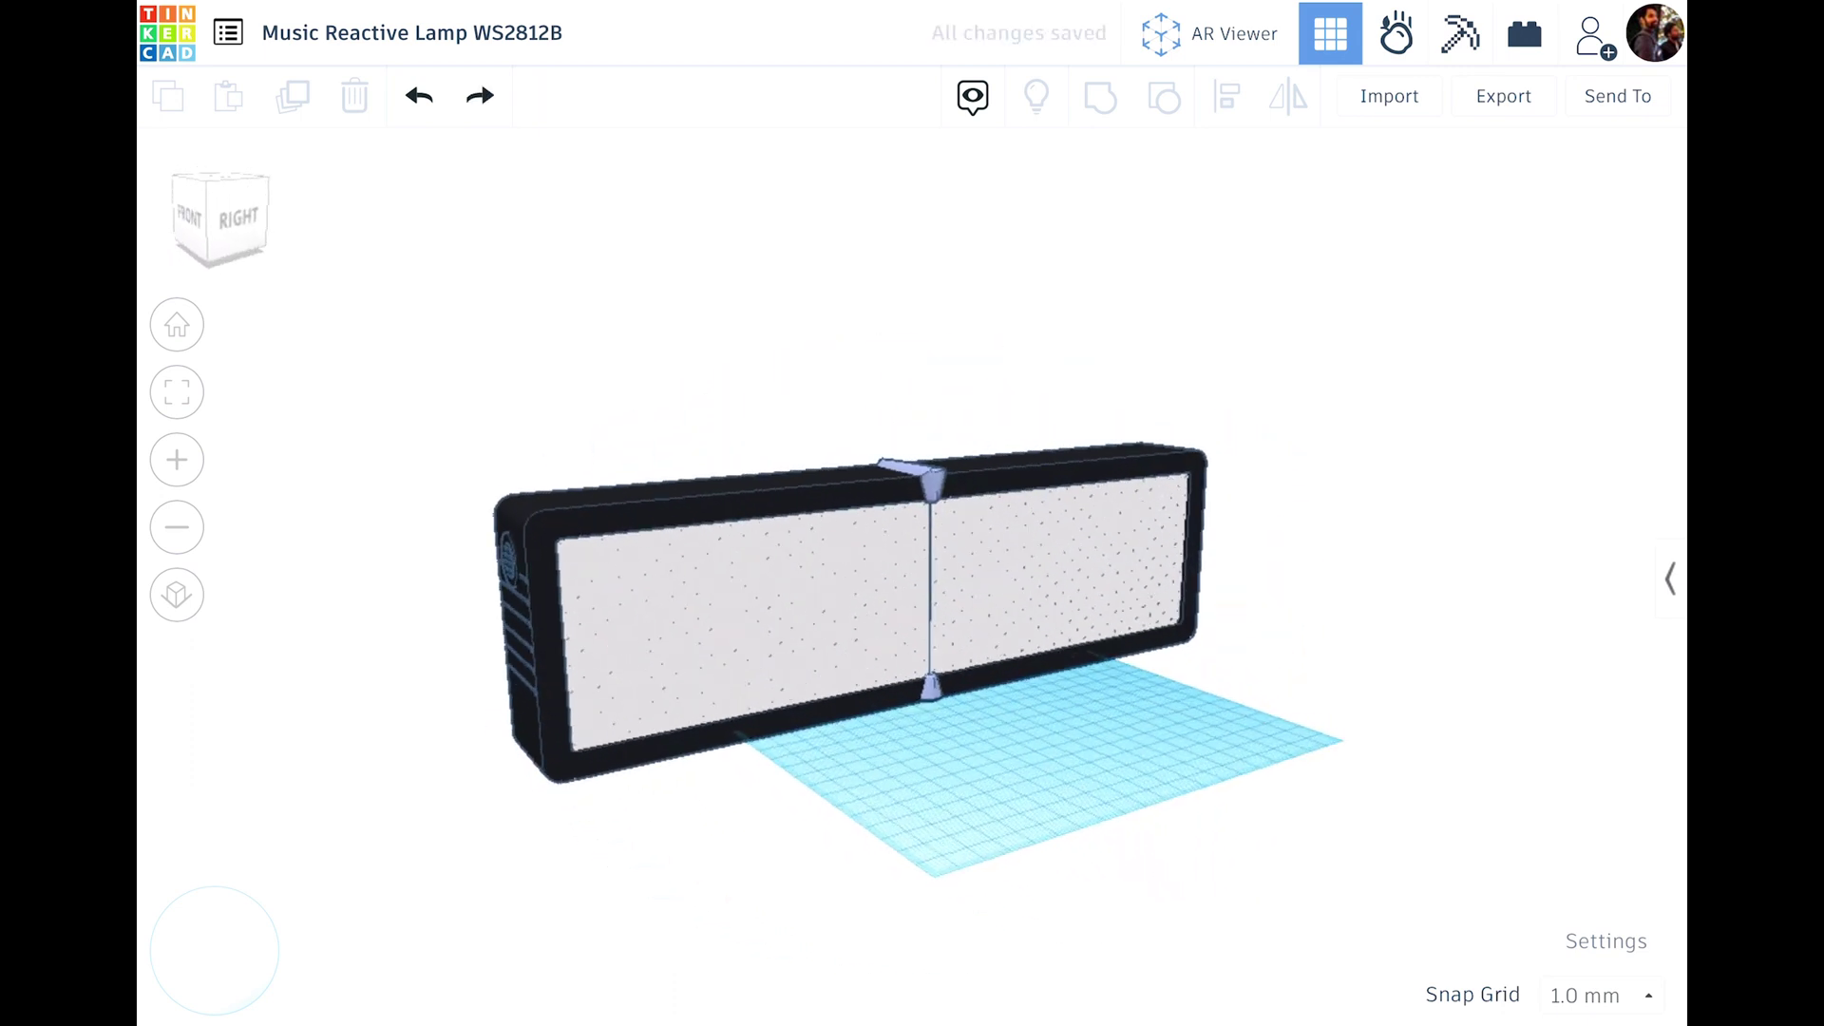